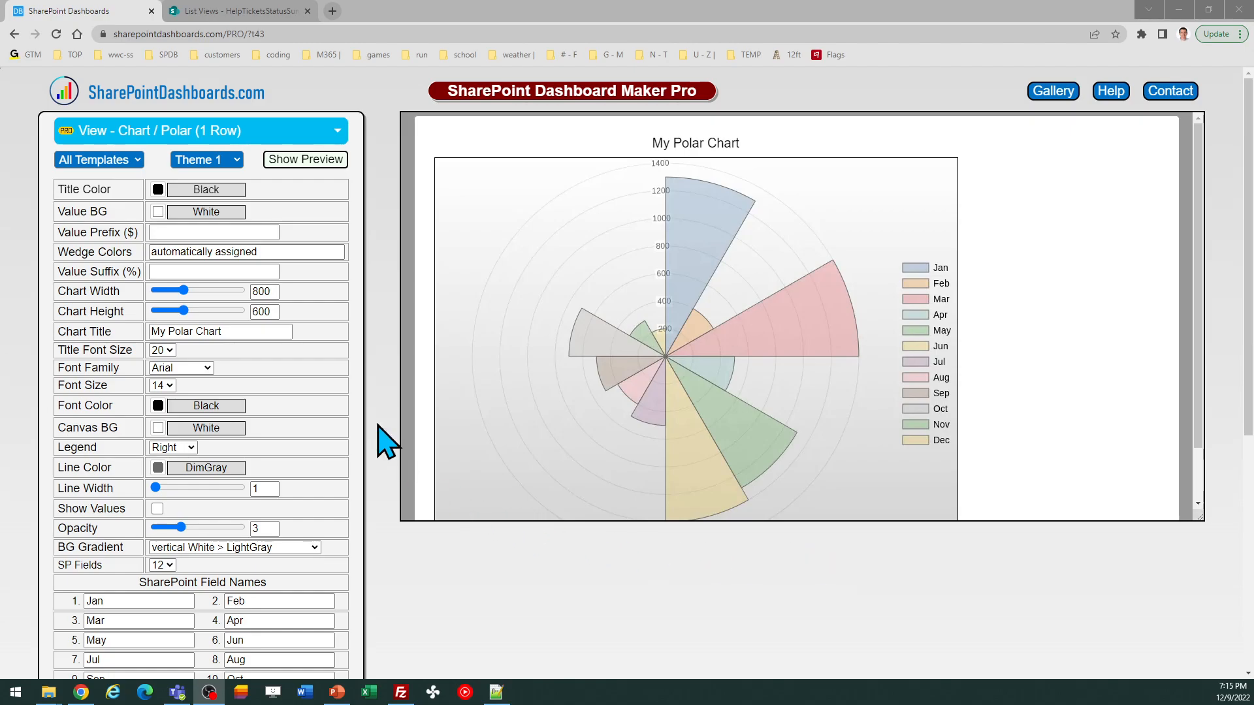
# Preview the polar chart template with Theme 2, Theme 3, Theme 4 and Theme 5 in turn.
pyautogui.click(235, 164)
pyautogui.click(229, 190)
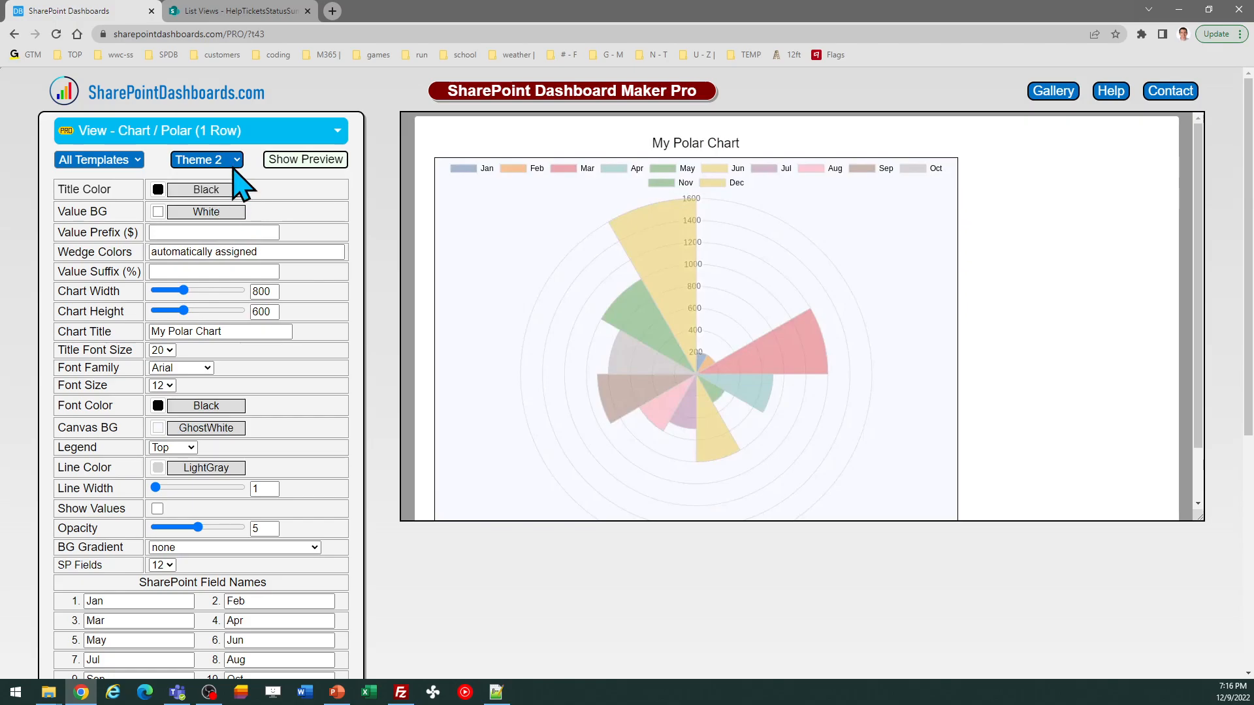
pyautogui.click(235, 163)
pyautogui.click(237, 209)
pyautogui.click(237, 163)
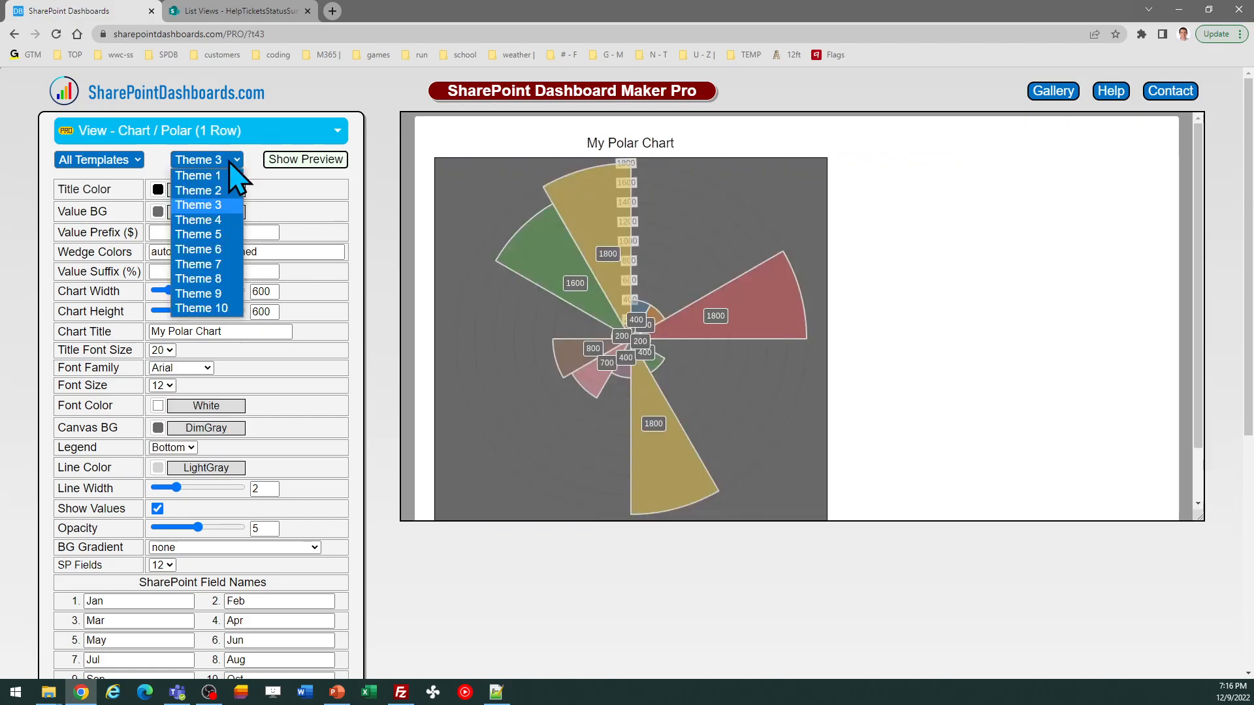
pyautogui.click(229, 221)
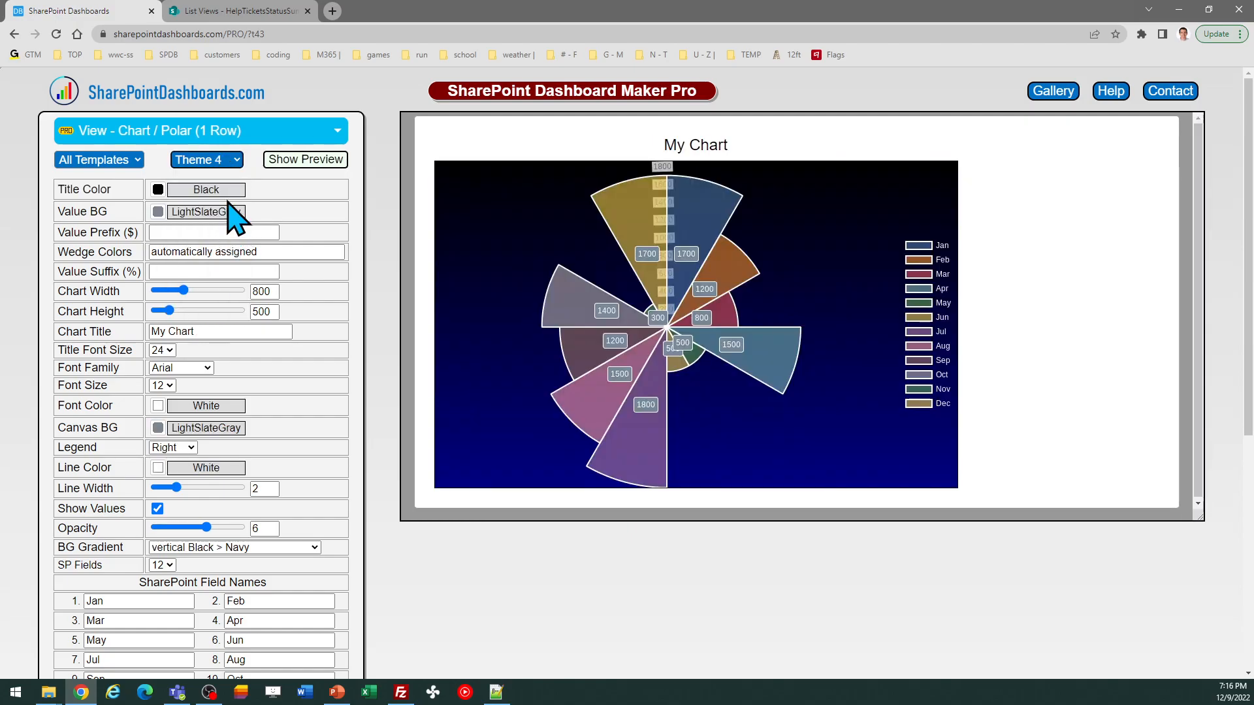
pyautogui.click(222, 163)
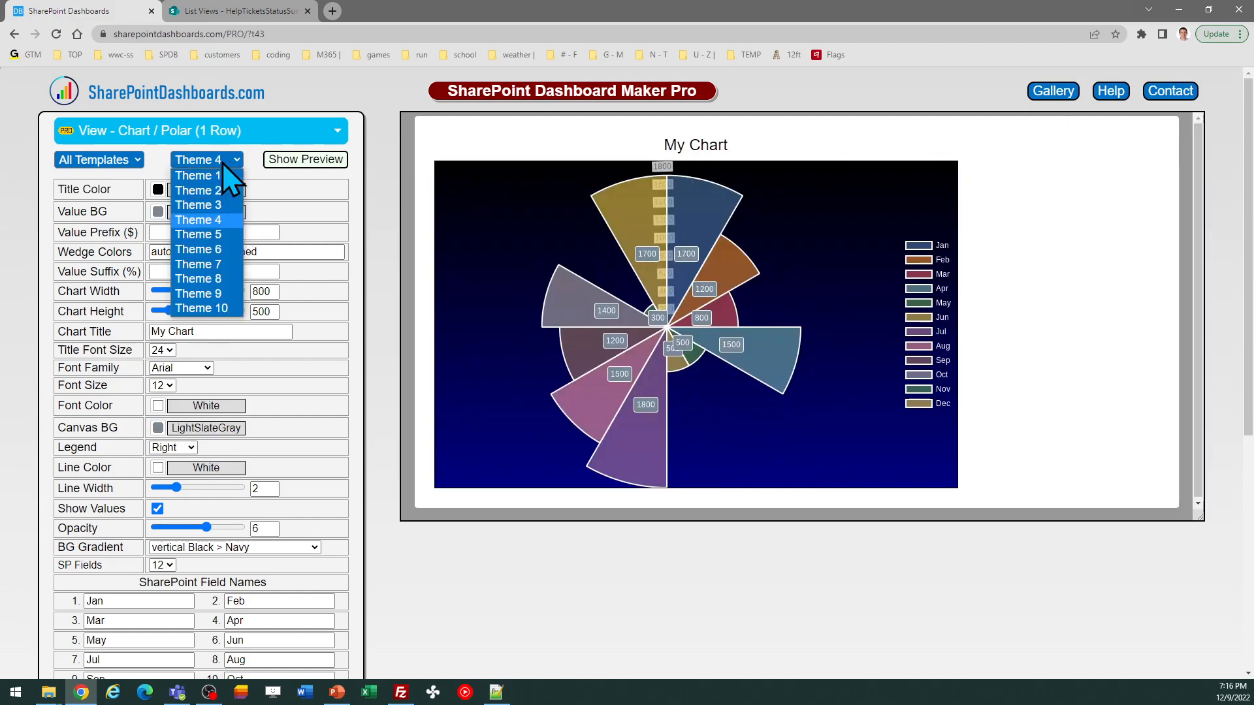
pyautogui.click(225, 234)
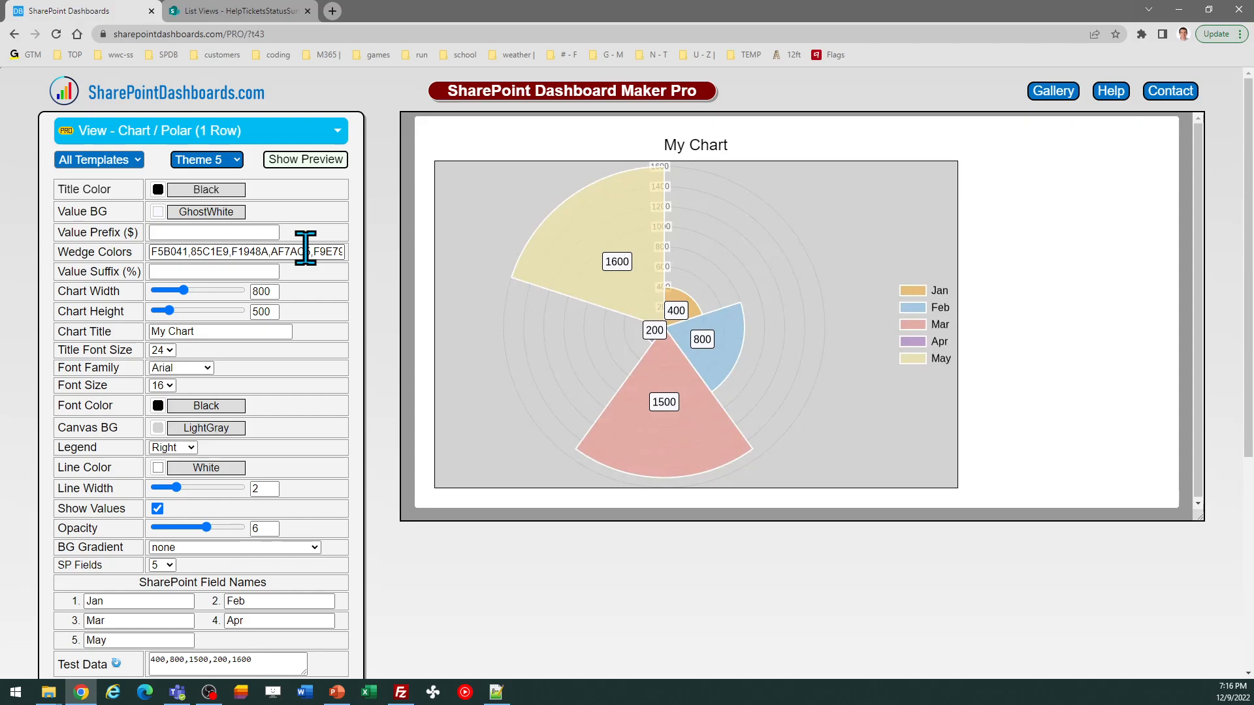
# Preview the polar chart with Theme 6 and Theme 7, and return the template to Theme 1.
pyautogui.click(230, 160)
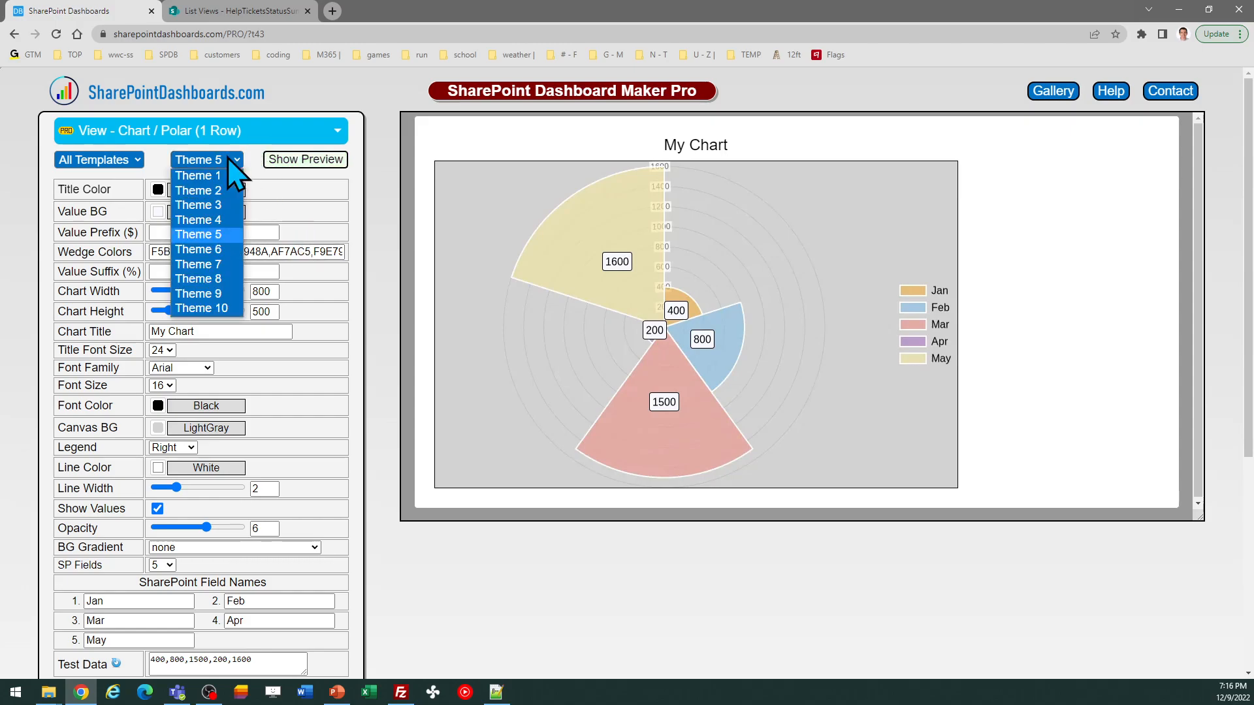
pyautogui.click(233, 250)
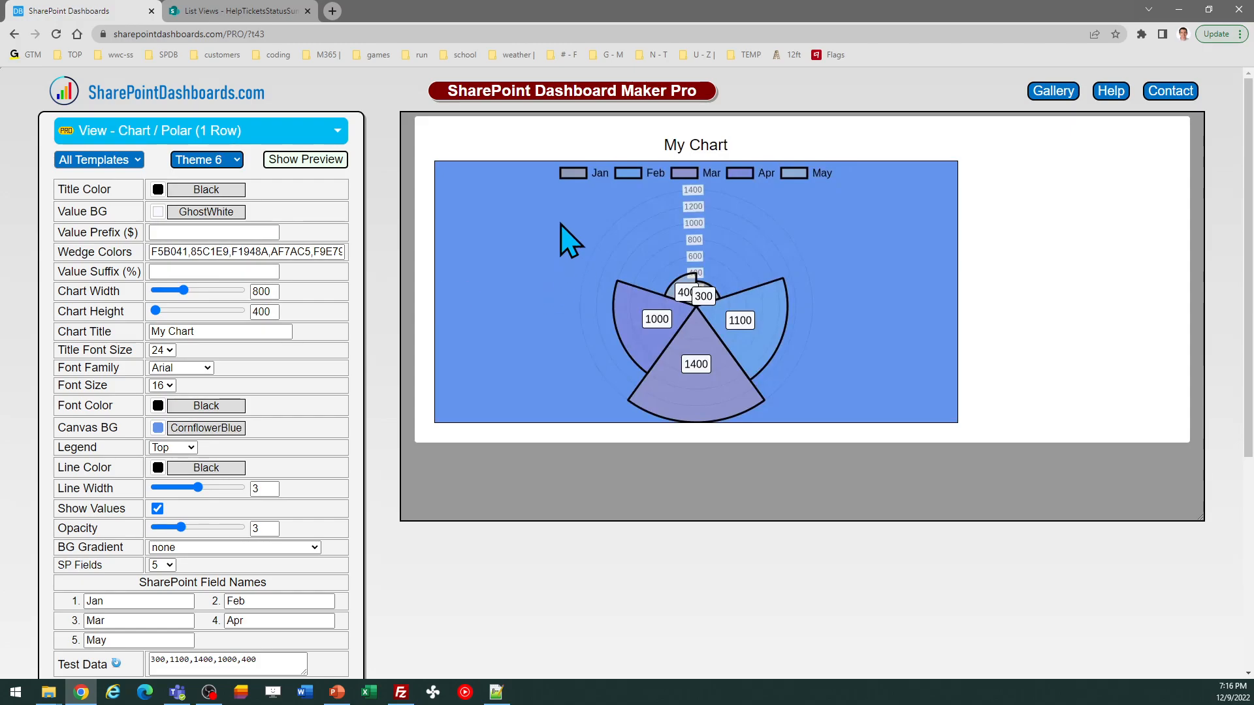
pyautogui.click(236, 160)
pyautogui.click(218, 264)
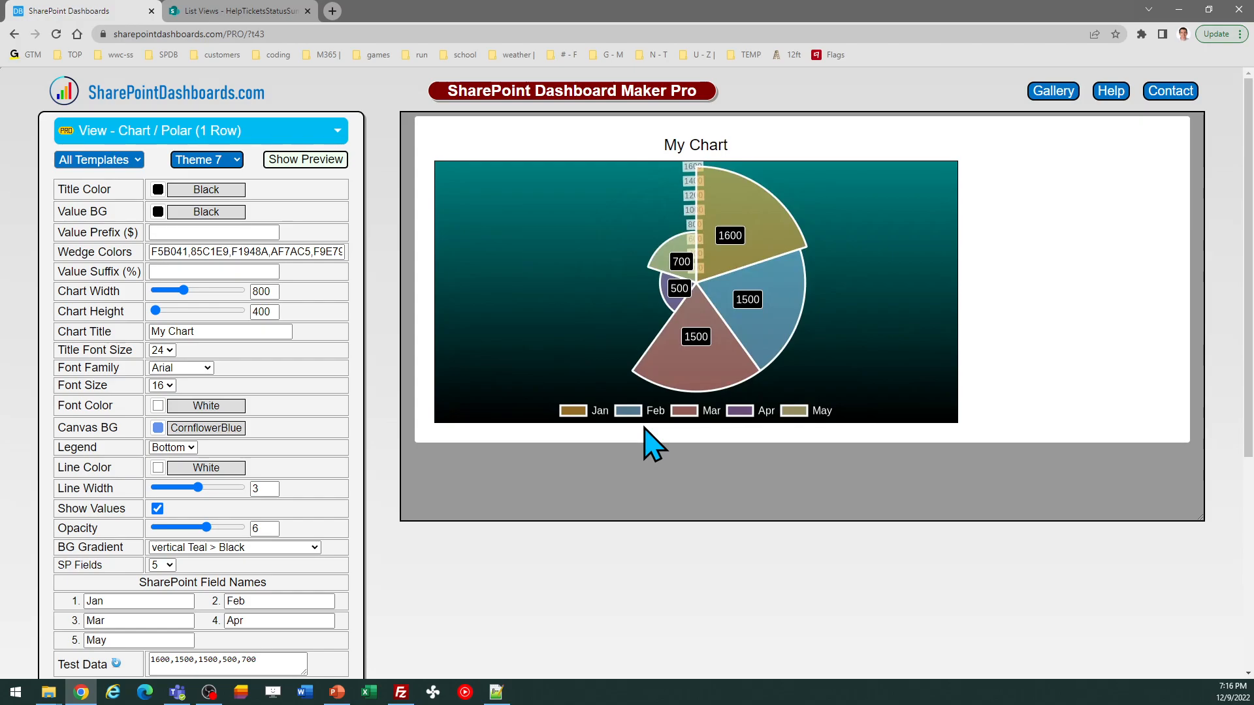
pyautogui.click(210, 159)
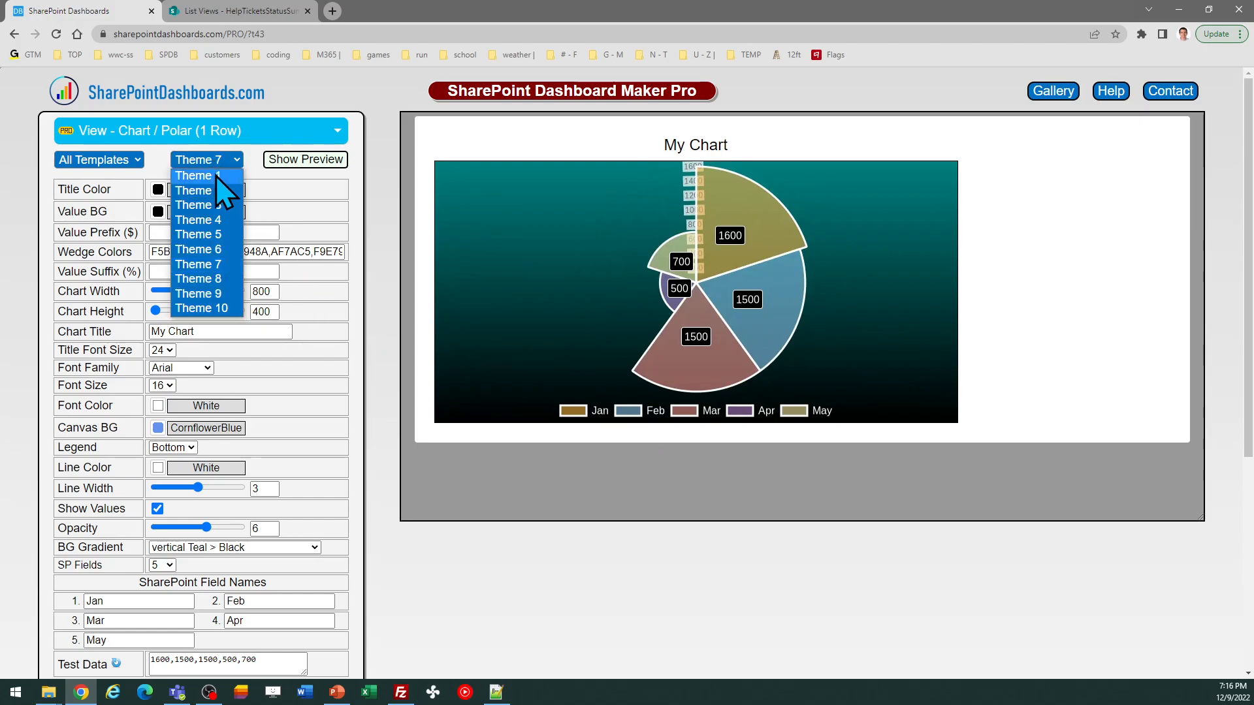
pyautogui.click(218, 175)
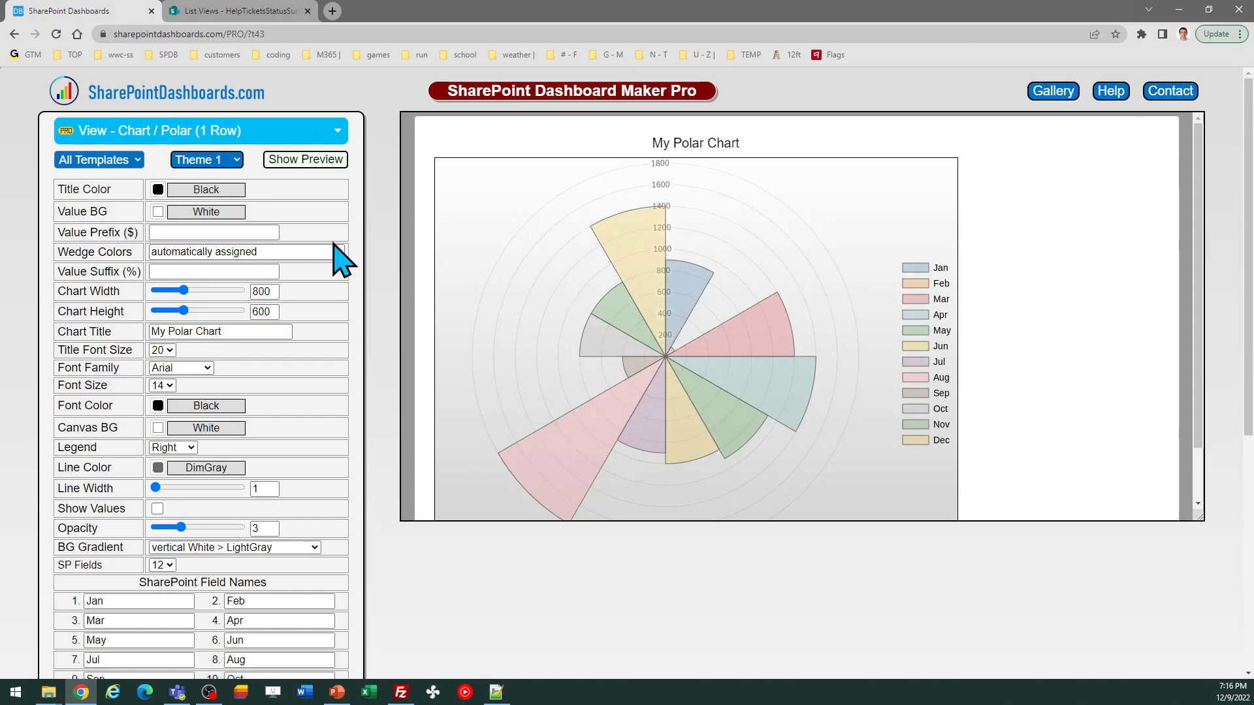
# Check the columns of the HelpTicketsStatusSummary list in SharePoint, and set the template's number of SP fields to 5.
pyautogui.click(242, 13)
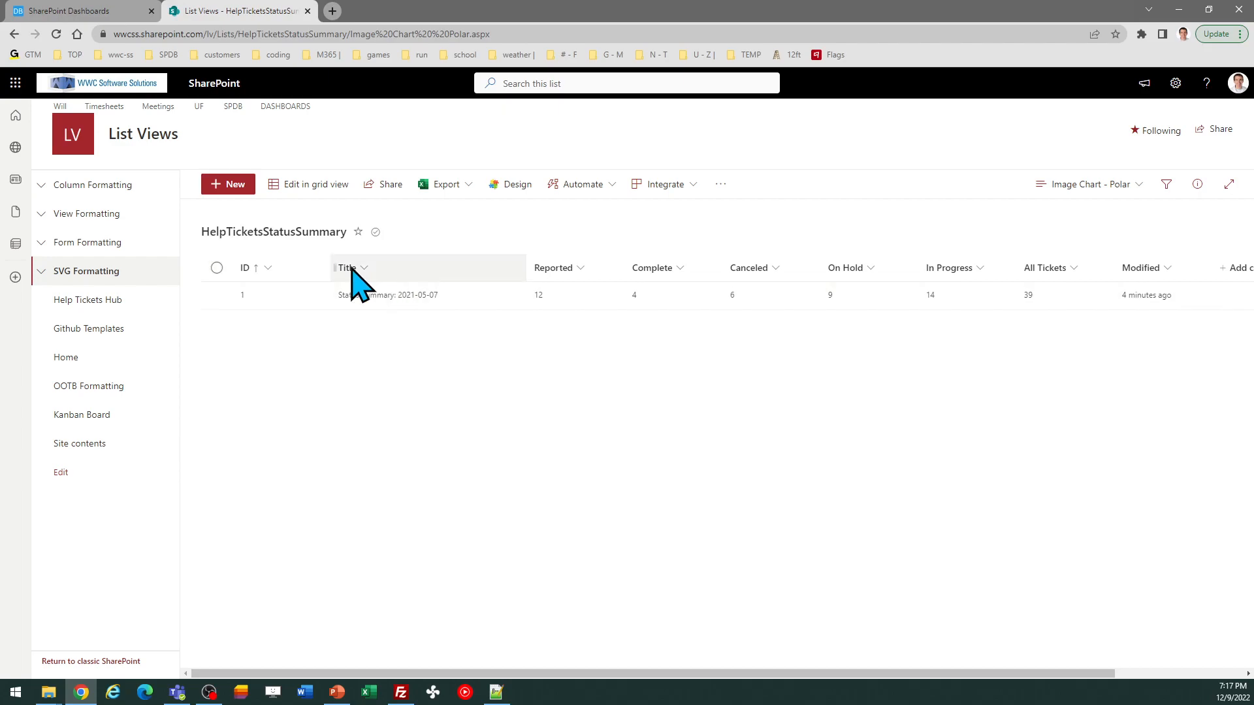
pyautogui.click(68, 11)
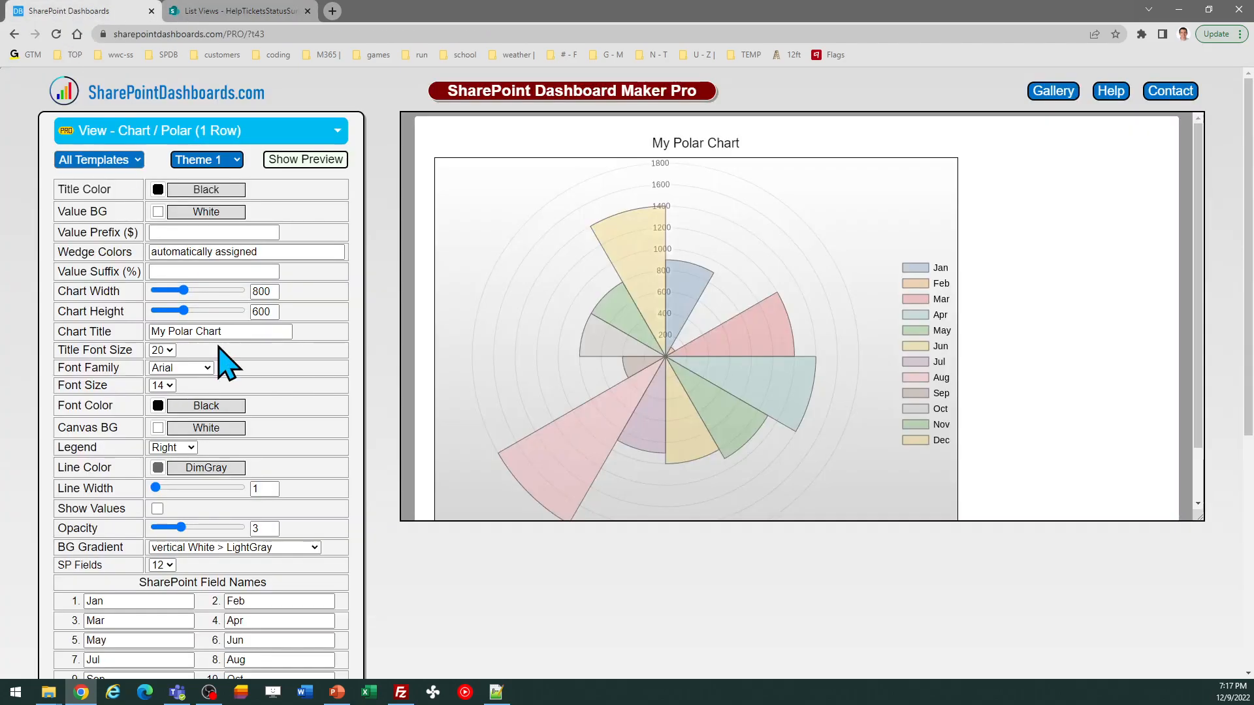
pyautogui.click(169, 566)
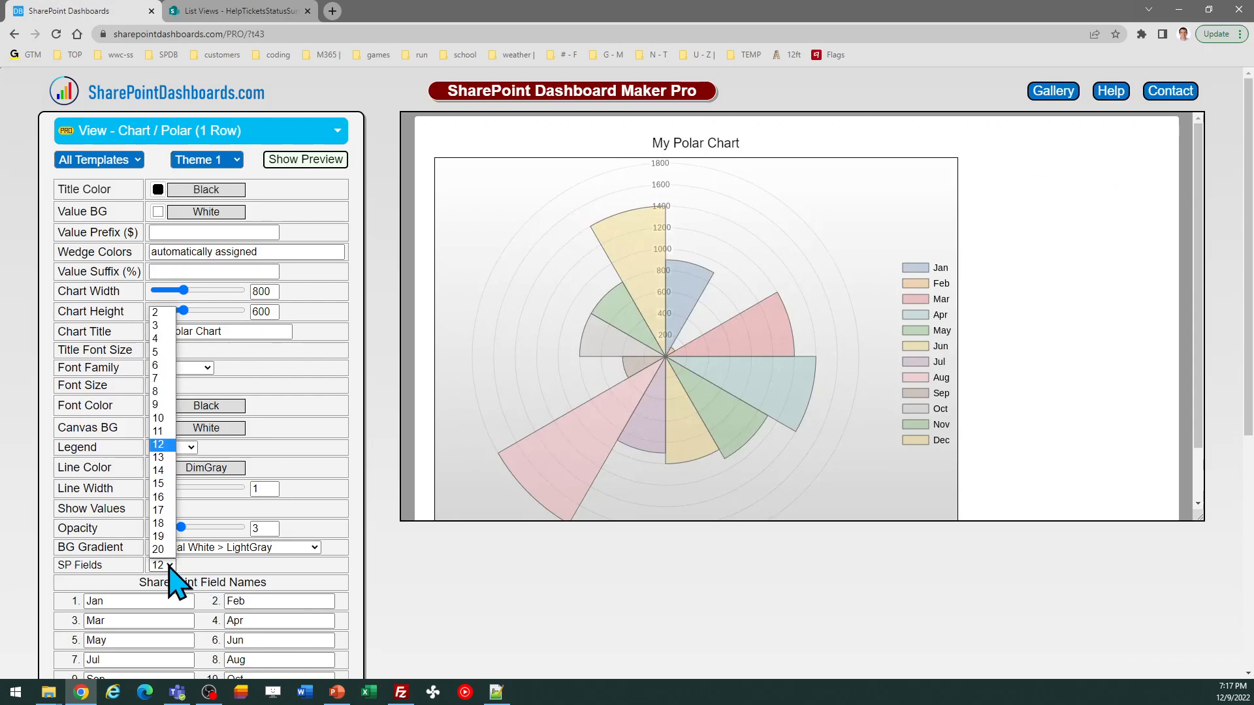
pyautogui.click(162, 354)
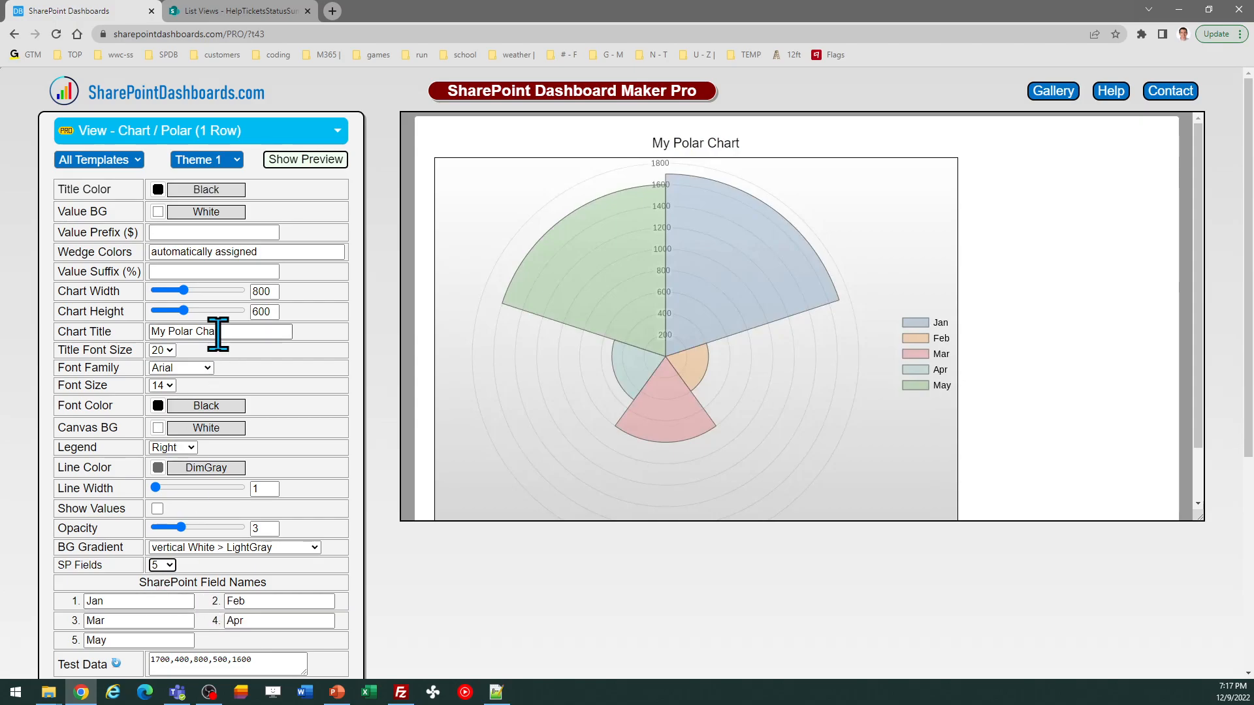
# Recheck the SharePoint list's column names, and name the template's first two SharePoint fields Reported and Complete.
pyautogui.click(236, 10)
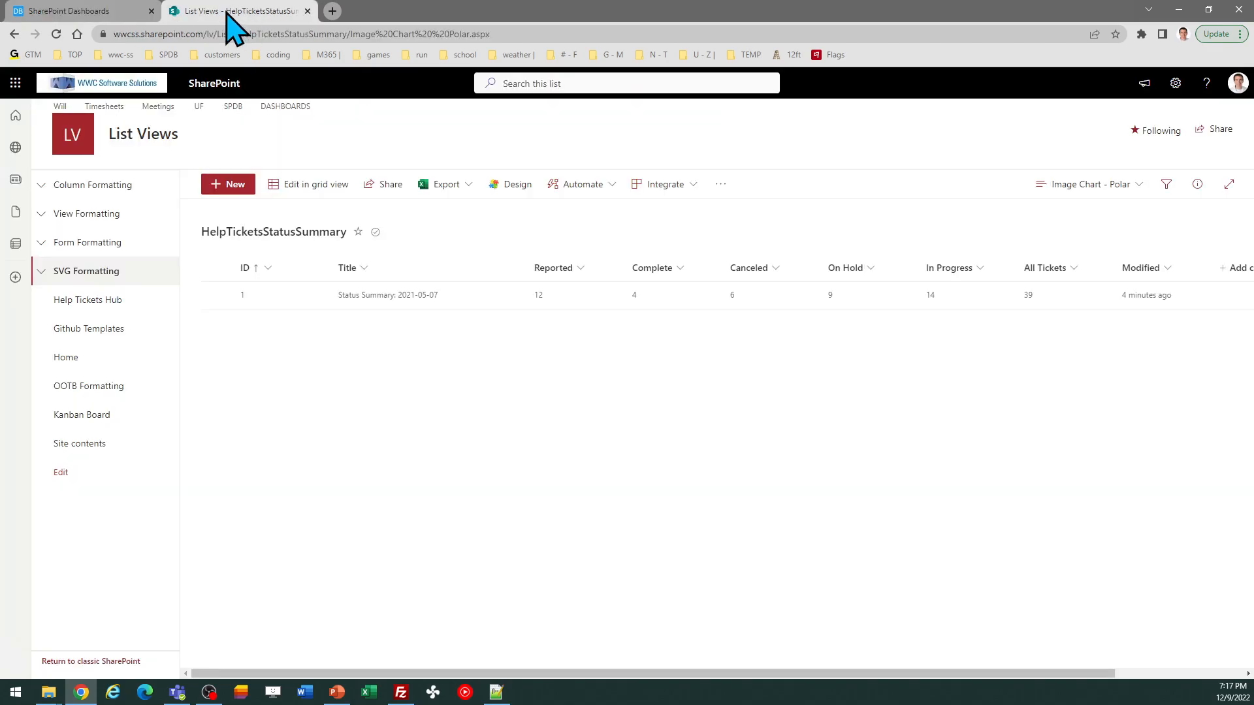
pyautogui.click(107, 13)
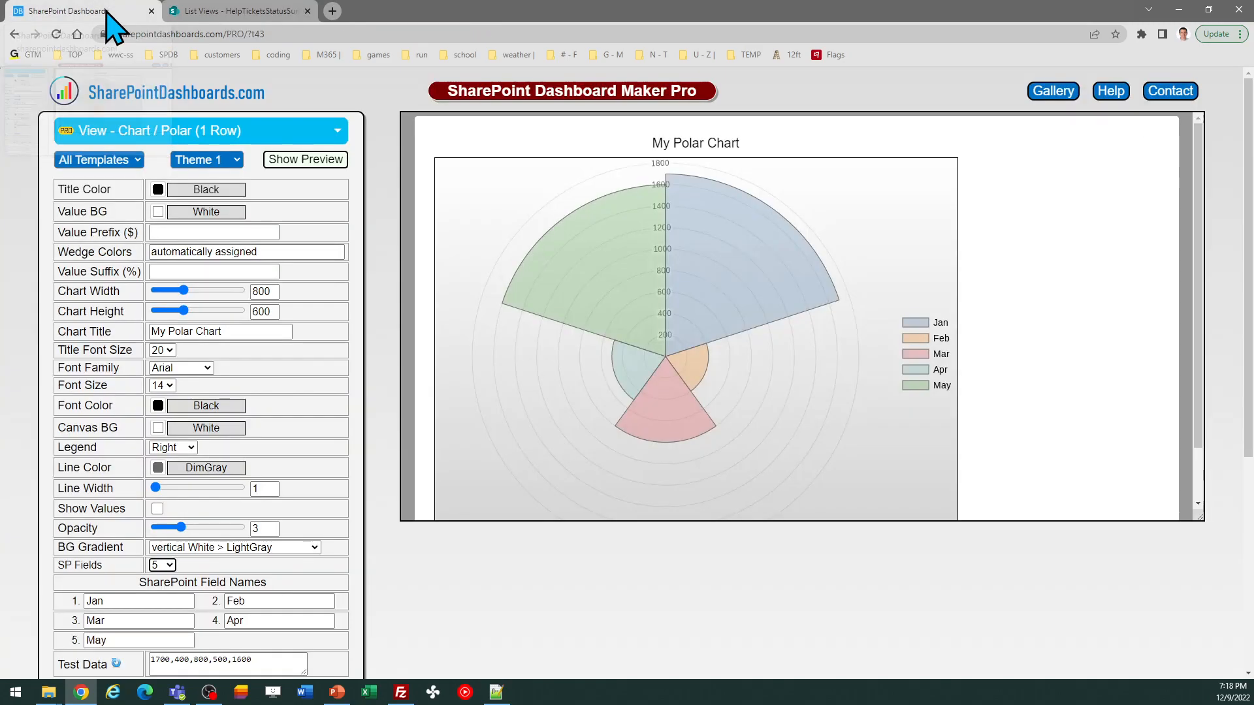
pyautogui.click(126, 601)
pyautogui.press('BackSpace')
pyautogui.press('BackSpace')
pyautogui.press('BackSpace')
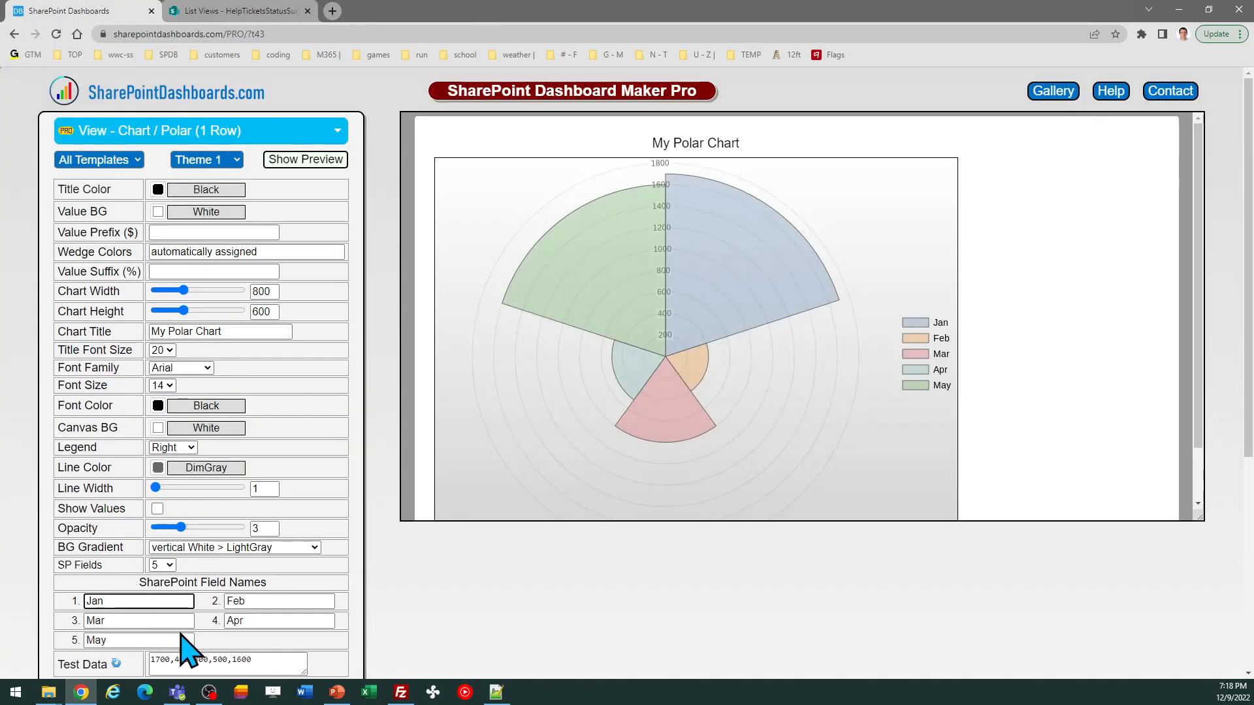
pyautogui.write('Reported')
pyautogui.press('Tab')
pyautogui.write('Complete')
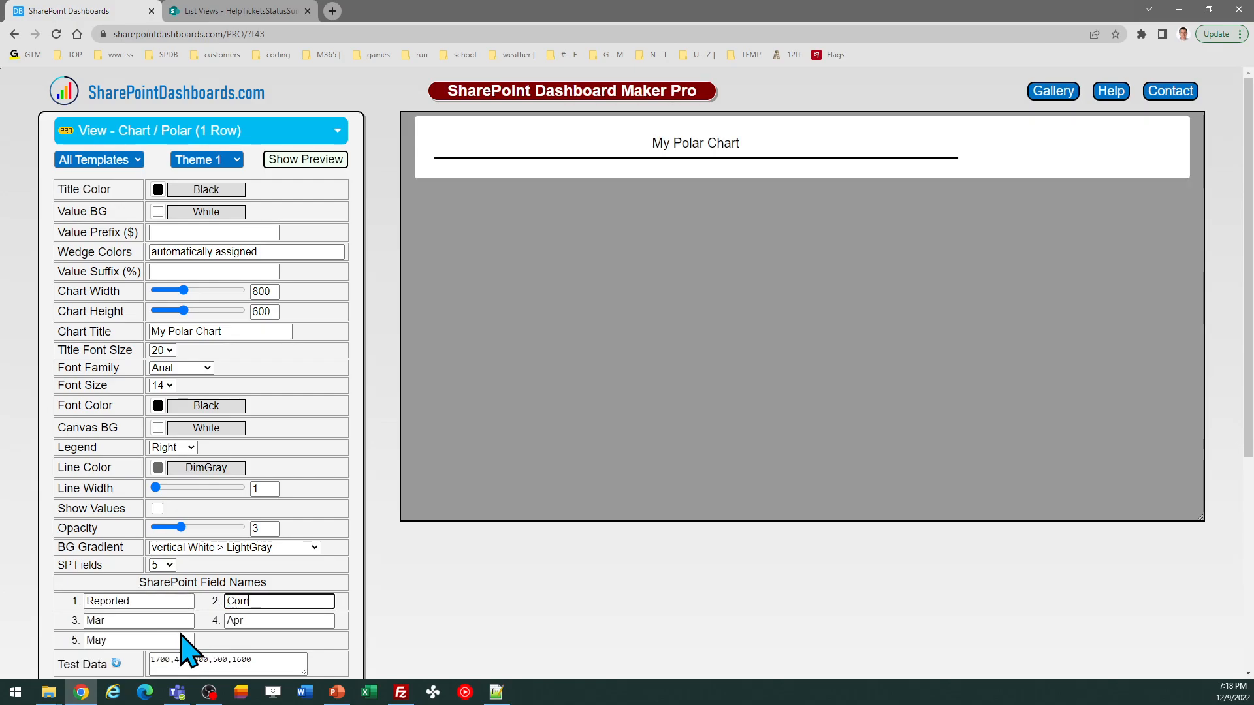
# Check the remaining list columns in SharePoint, and name template fields 3 to 5 Canceled, On Hold and In Progress.
pyautogui.click(225, 13)
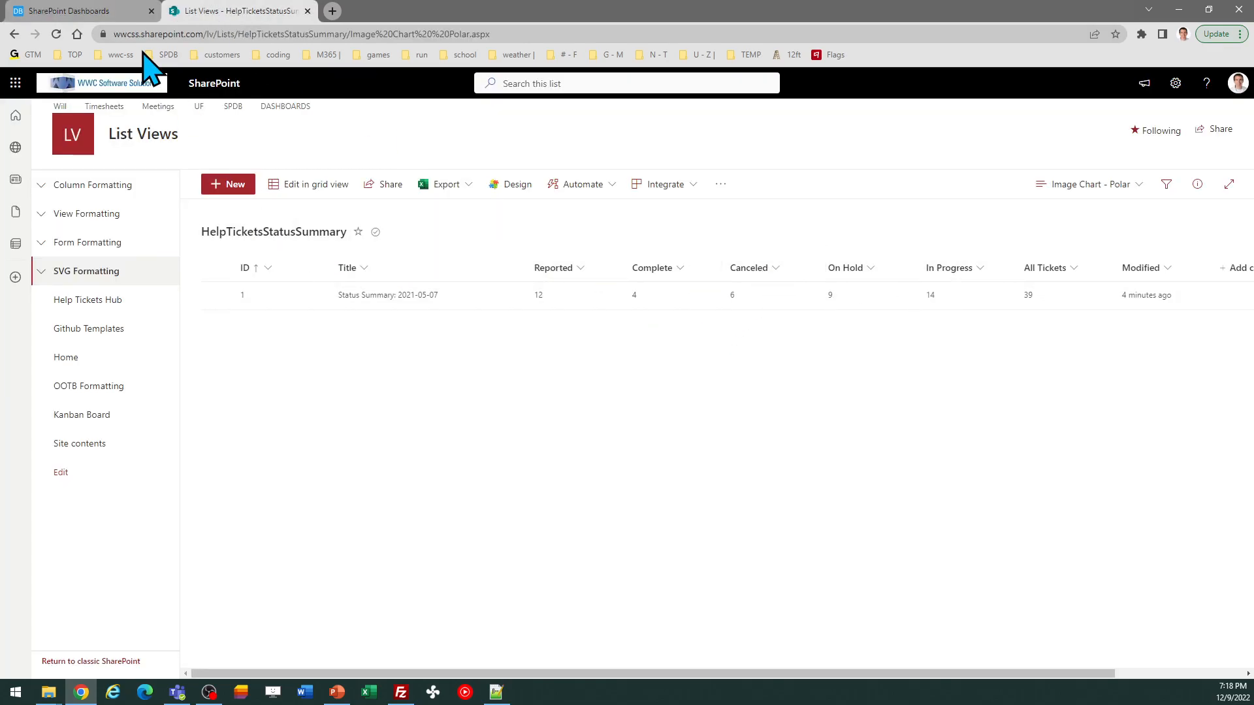
pyautogui.click(98, 12)
pyautogui.doubleClick(141, 620)
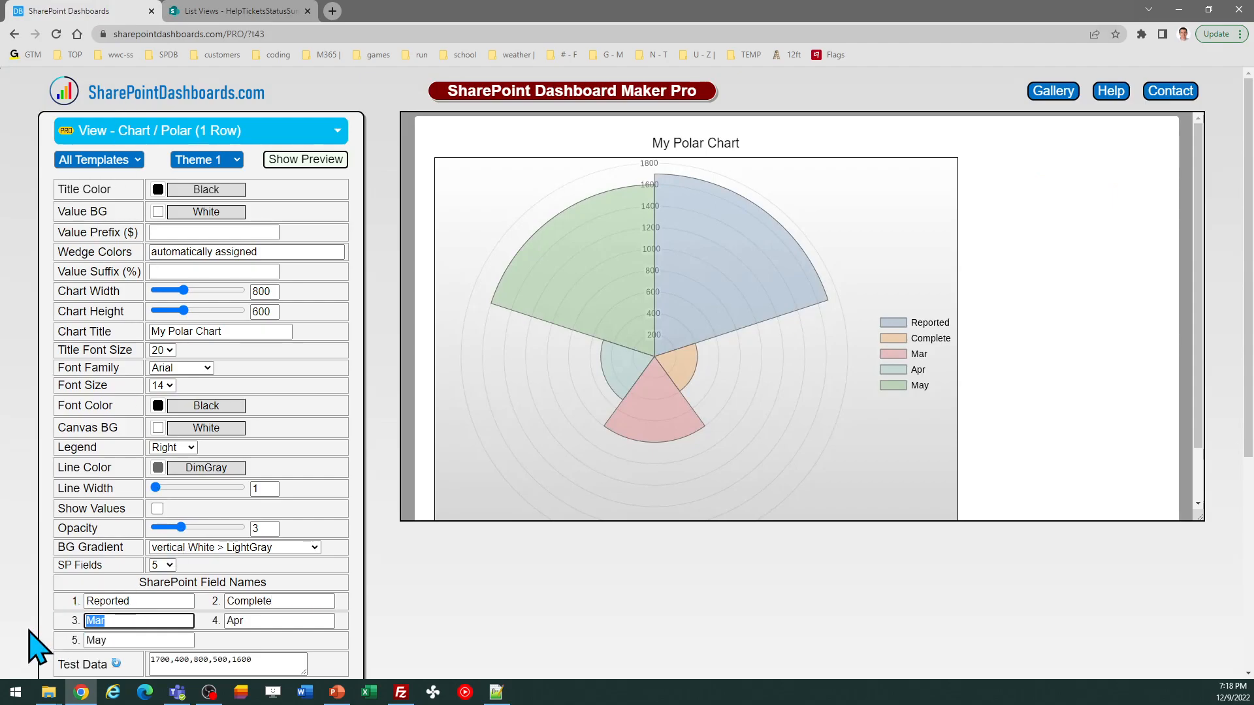
pyautogui.write('Canceled')
pyautogui.press('Tab')
pyautogui.write('On Hold')
pyautogui.press('Tab')
pyautogui.write('In')
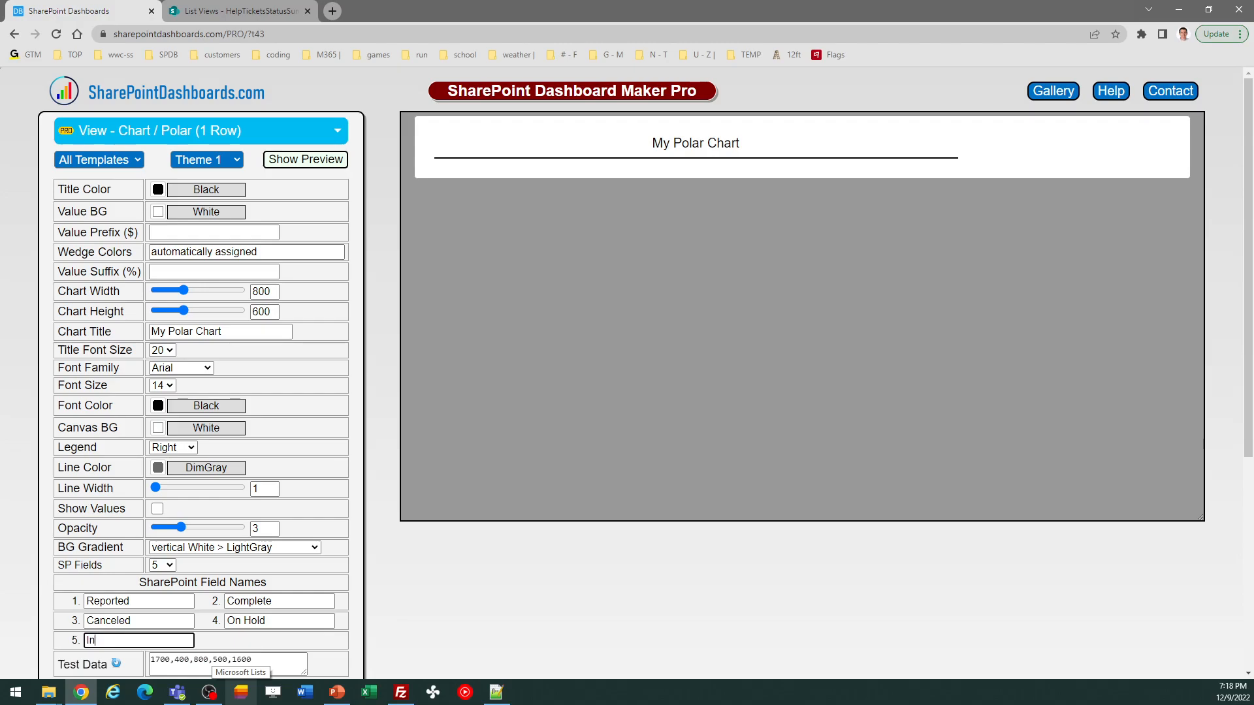
pyautogui.write(' Progress')
pyautogui.press('Tab')
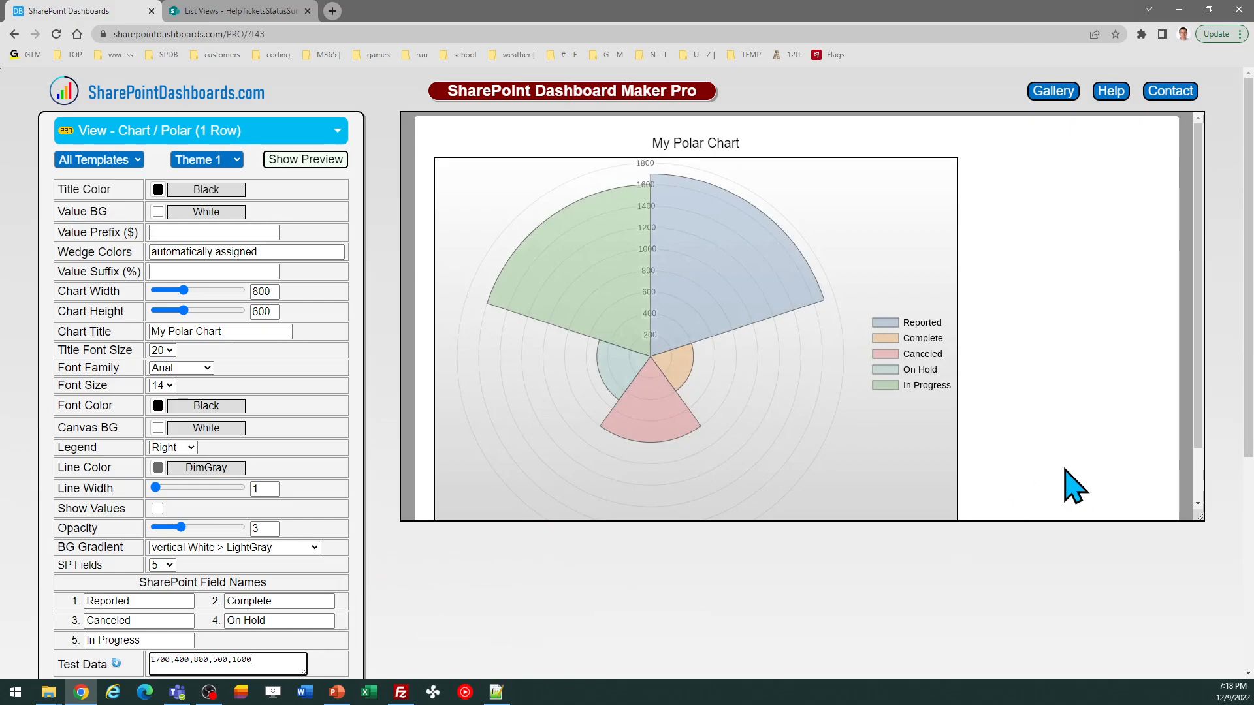
# Change the chart title to "Status Summary".
pyautogui.tripleClick(246, 331)
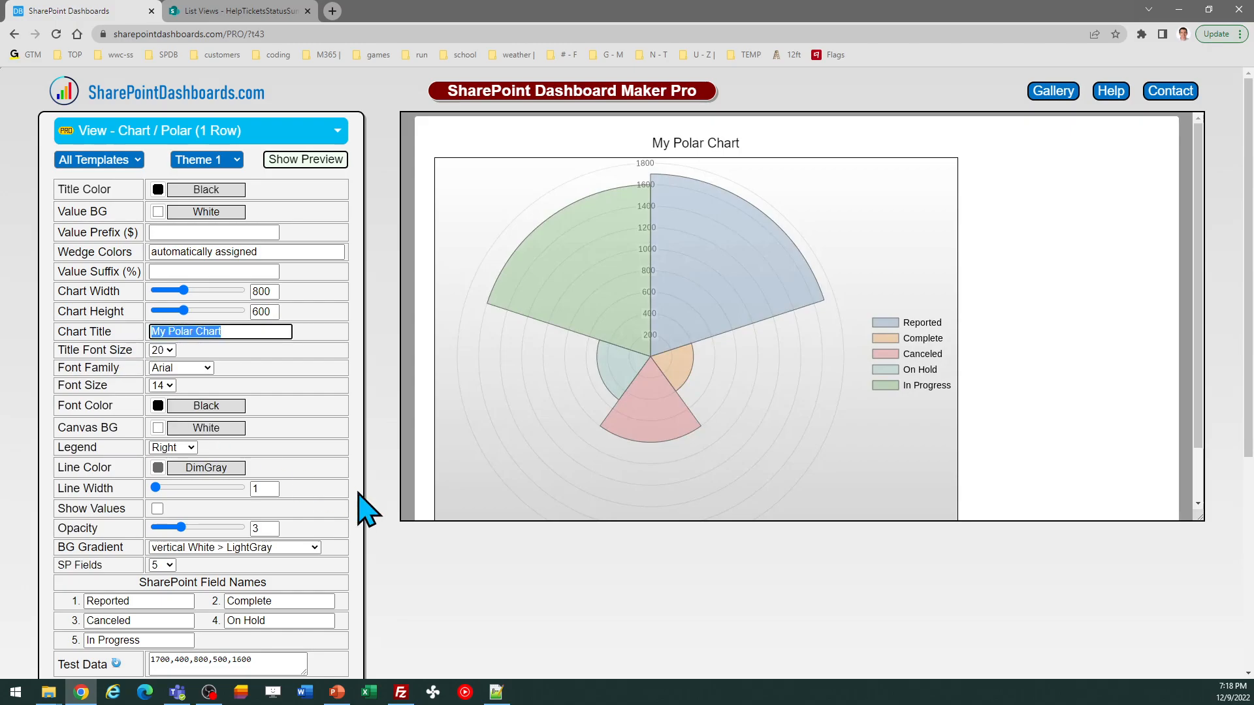
pyautogui.write('Status Summary')
pyautogui.press('Tab')
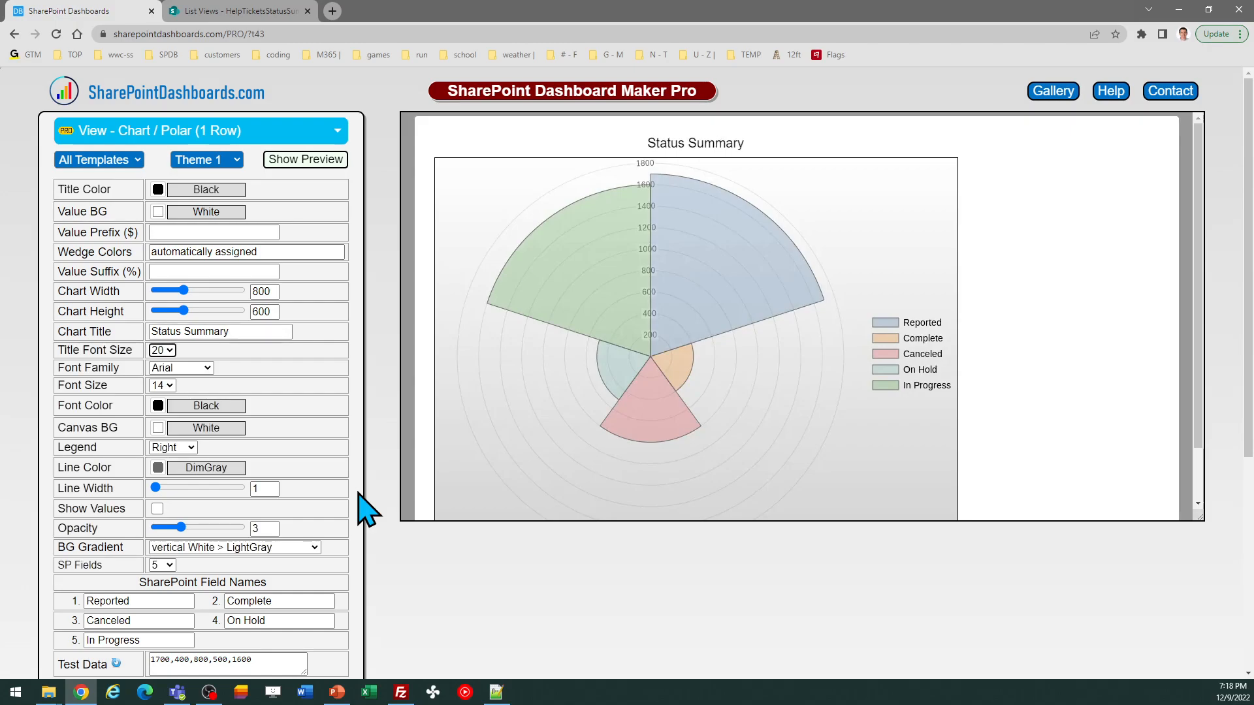
# Copy the configured polar chart template and dismiss the SharePoint instructions.
pyautogui.scroll(-1, 1251, 382)
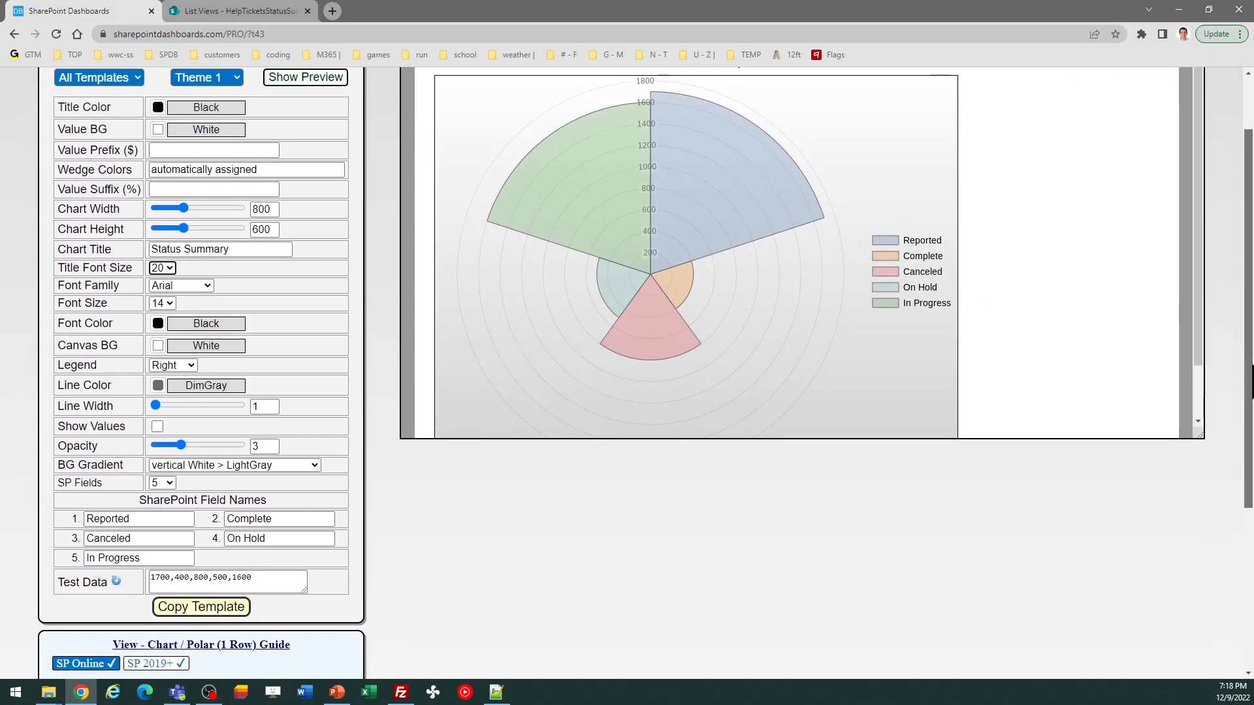
pyautogui.click(219, 607)
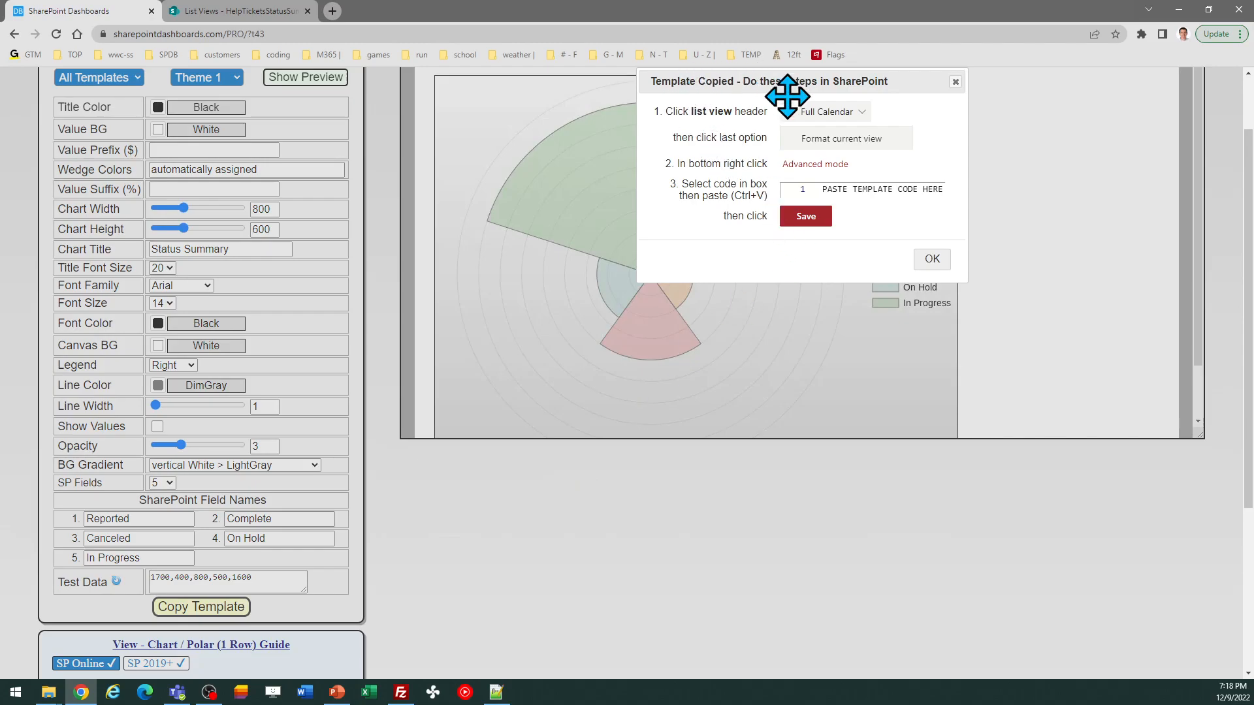
pyautogui.click(930, 261)
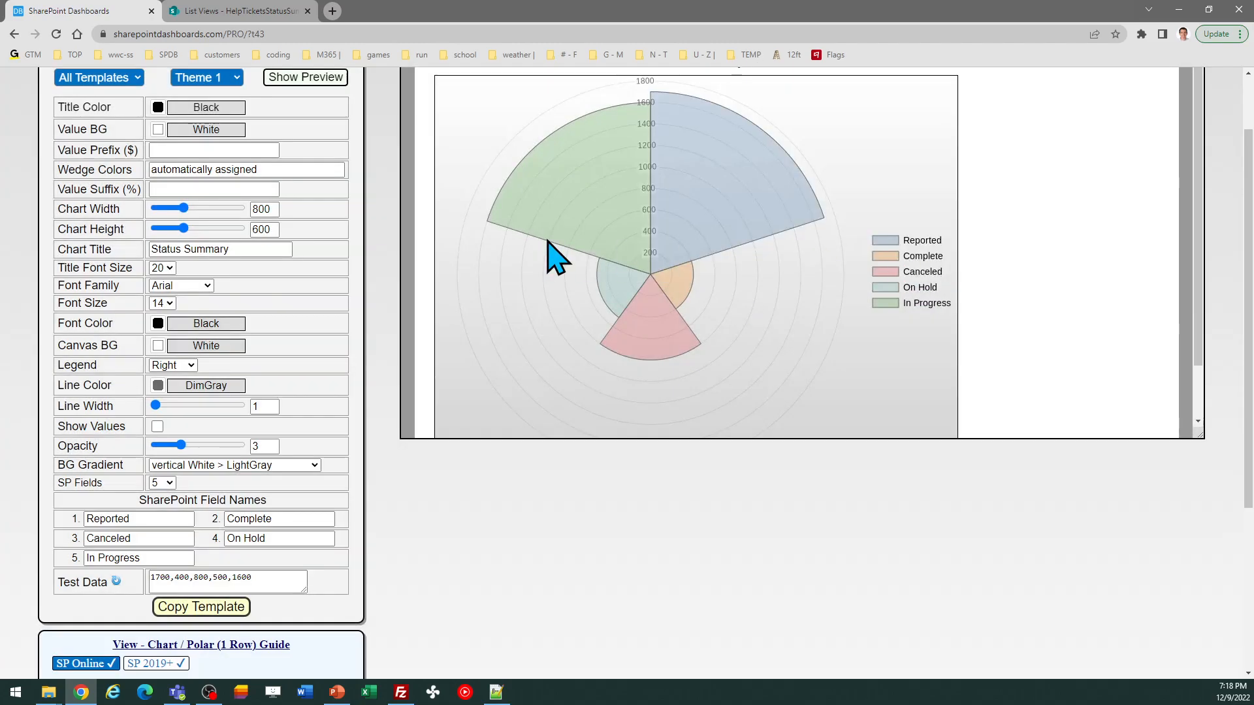
# Switch to the SharePoint list, replace the Image Chart - Polar view's formatting JSON with the copied template, and save it.
pyautogui.click(235, 13)
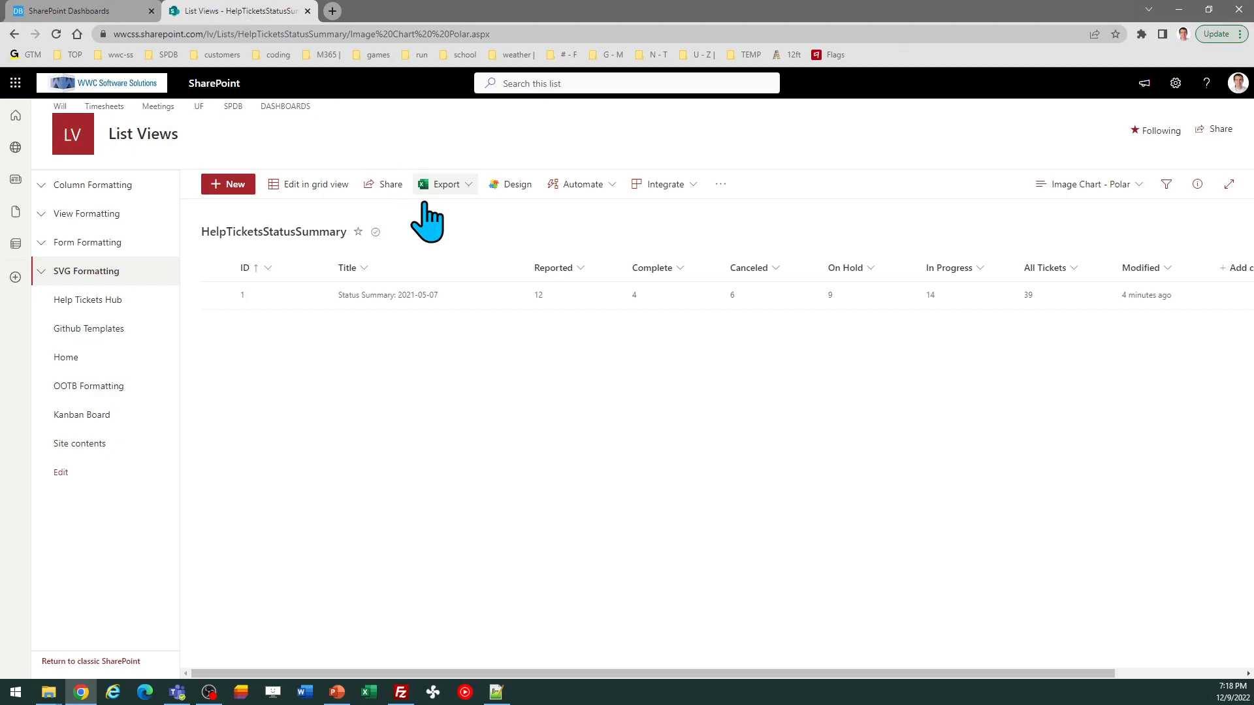
pyautogui.click(1139, 190)
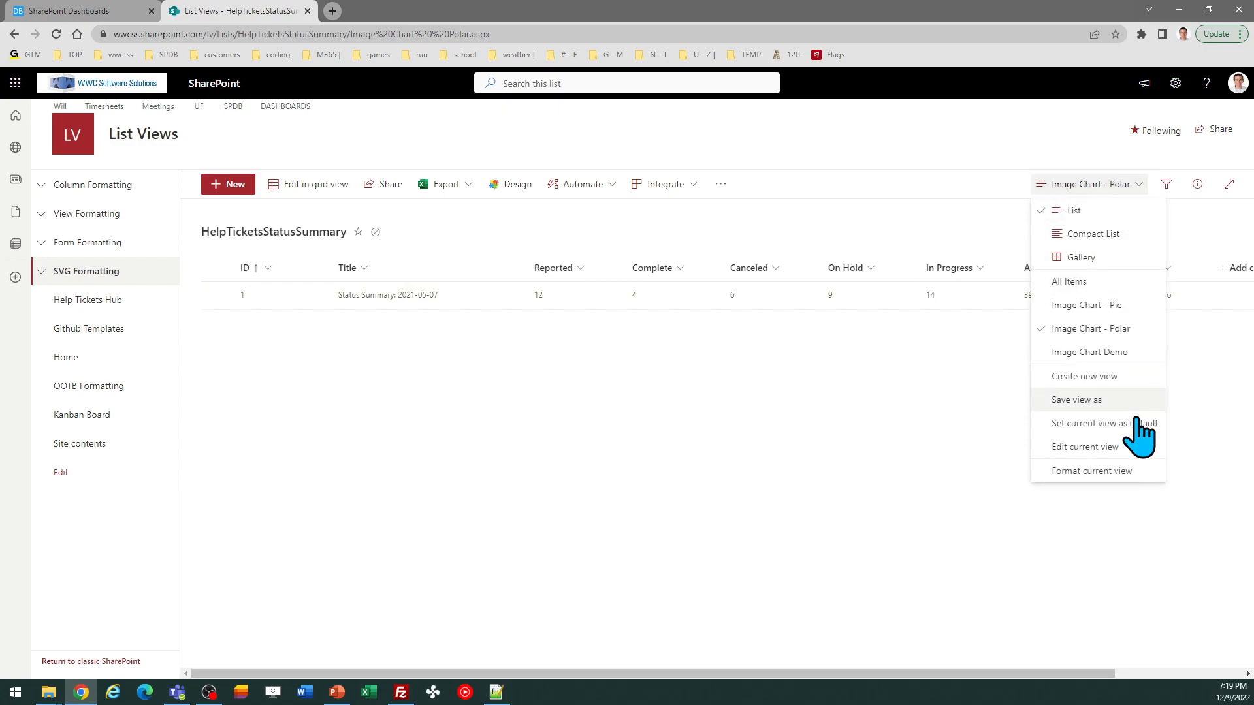
pyautogui.click(1117, 471)
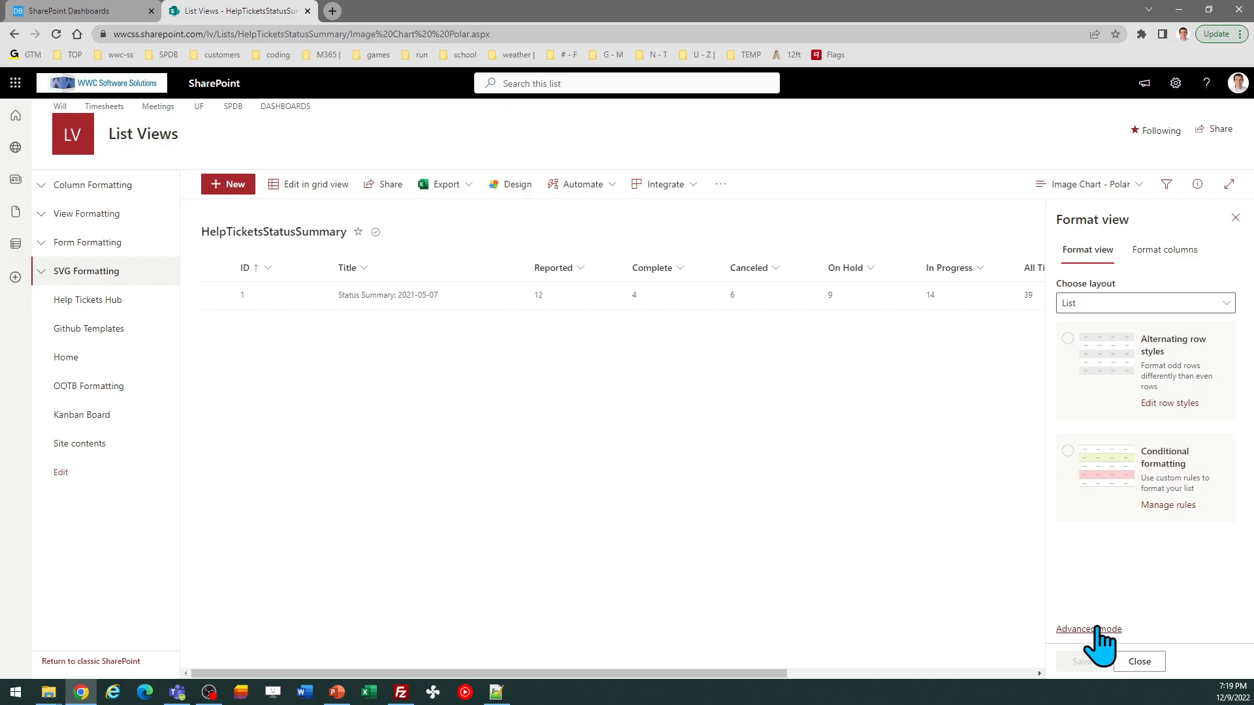
pyautogui.click(1096, 629)
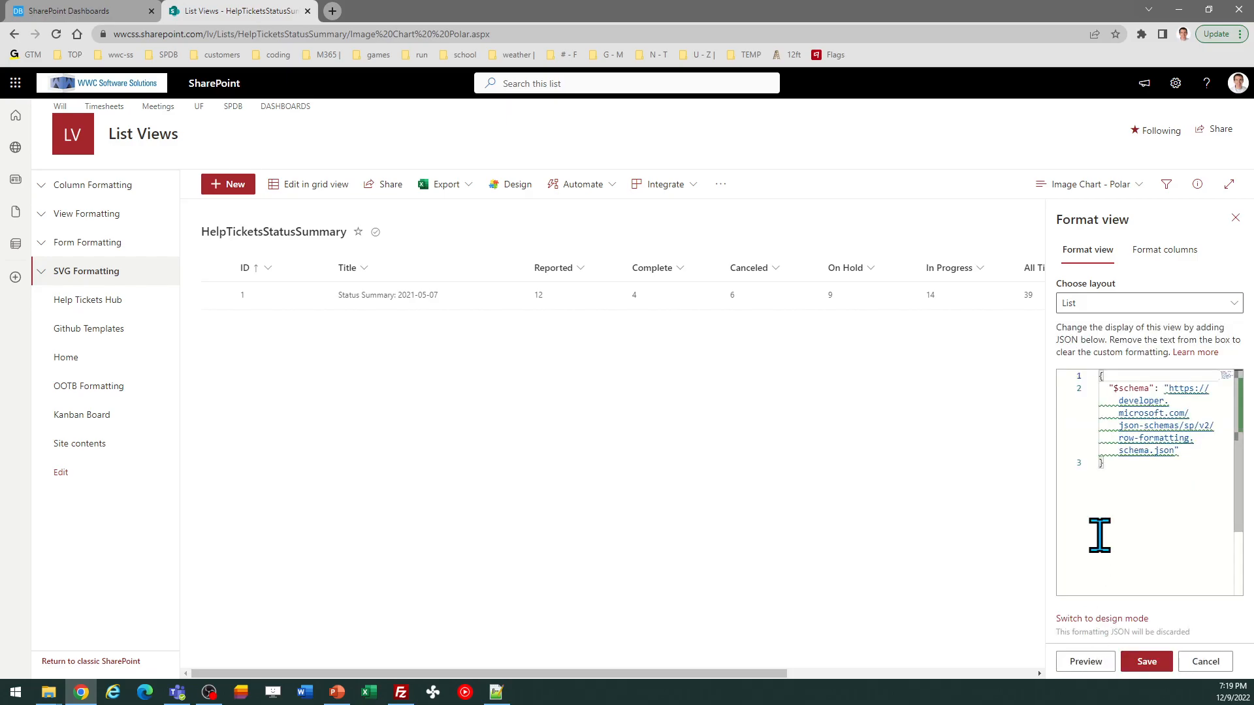
pyautogui.hotkey('ctrl', 'a')
pyautogui.hotkey('ctrl', 'v')
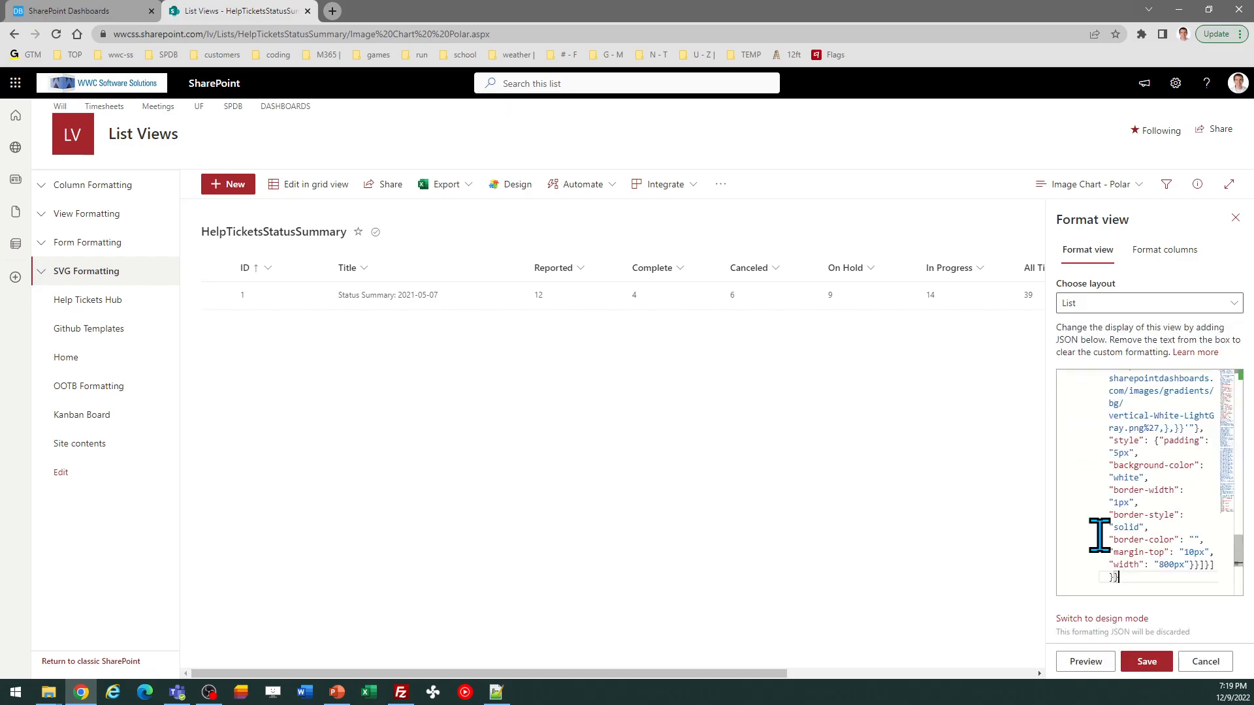
pyautogui.click(1139, 664)
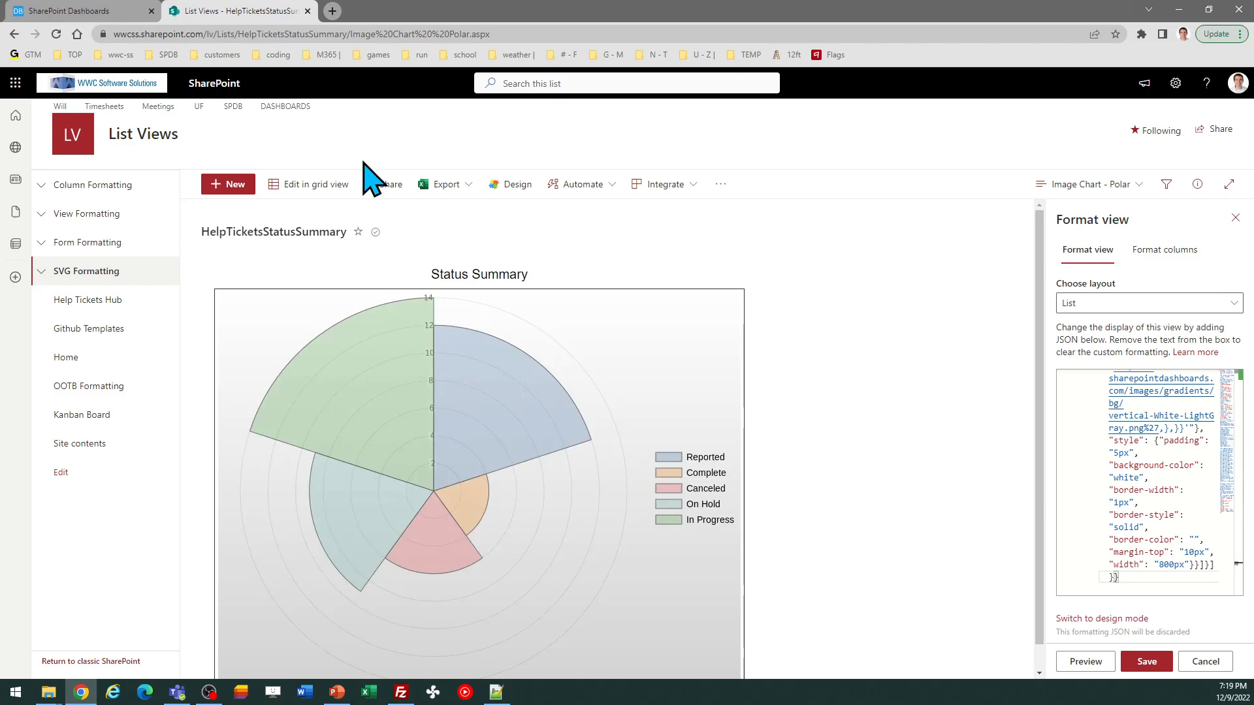
# Return to SharePoint Dashboard Maker Pro and set the polar chart's wedge opacity to 7.
pyautogui.click(102, 14)
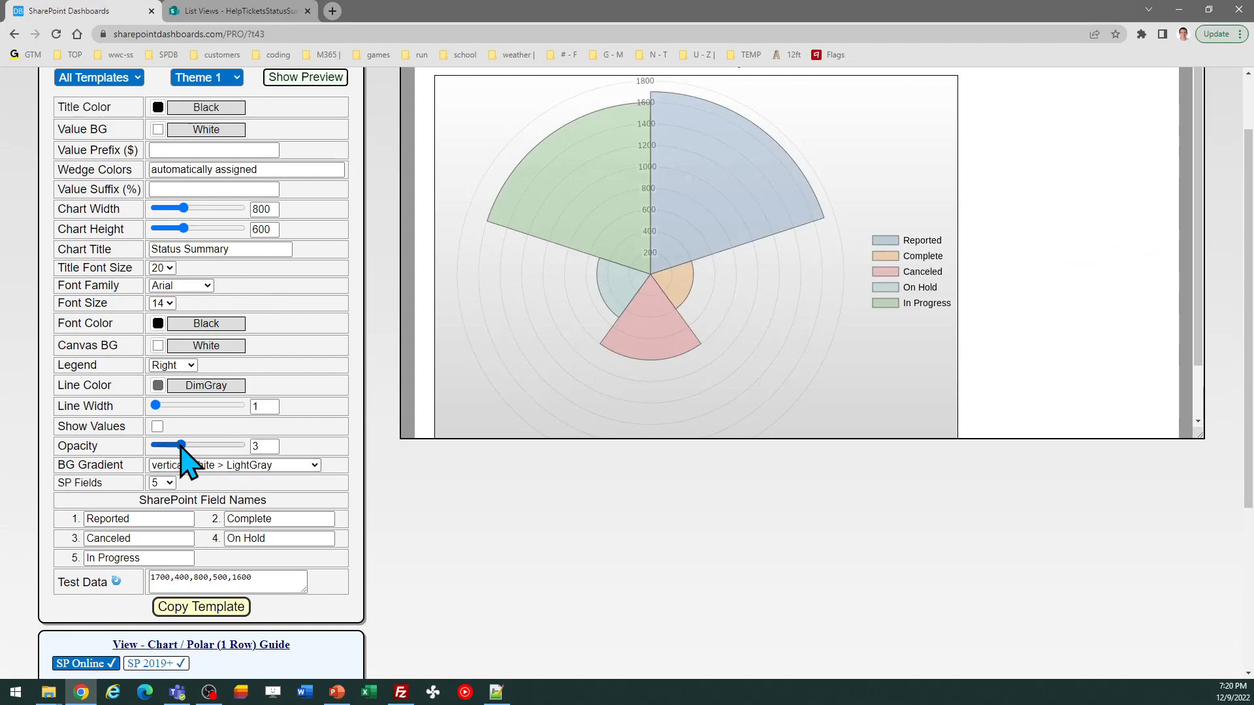
pyautogui.moveTo(181, 446); pyautogui.dragTo(213, 445)
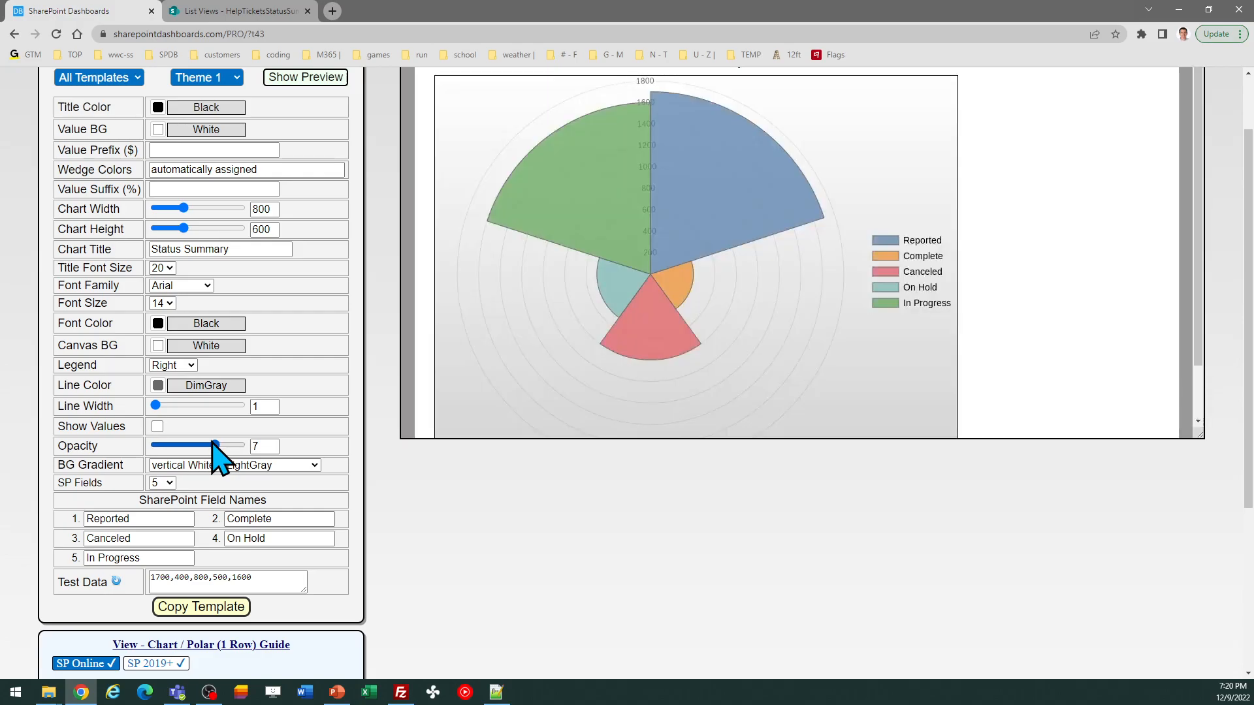
# Set the polar chart's background gradient to none.
pyautogui.click(274, 470)
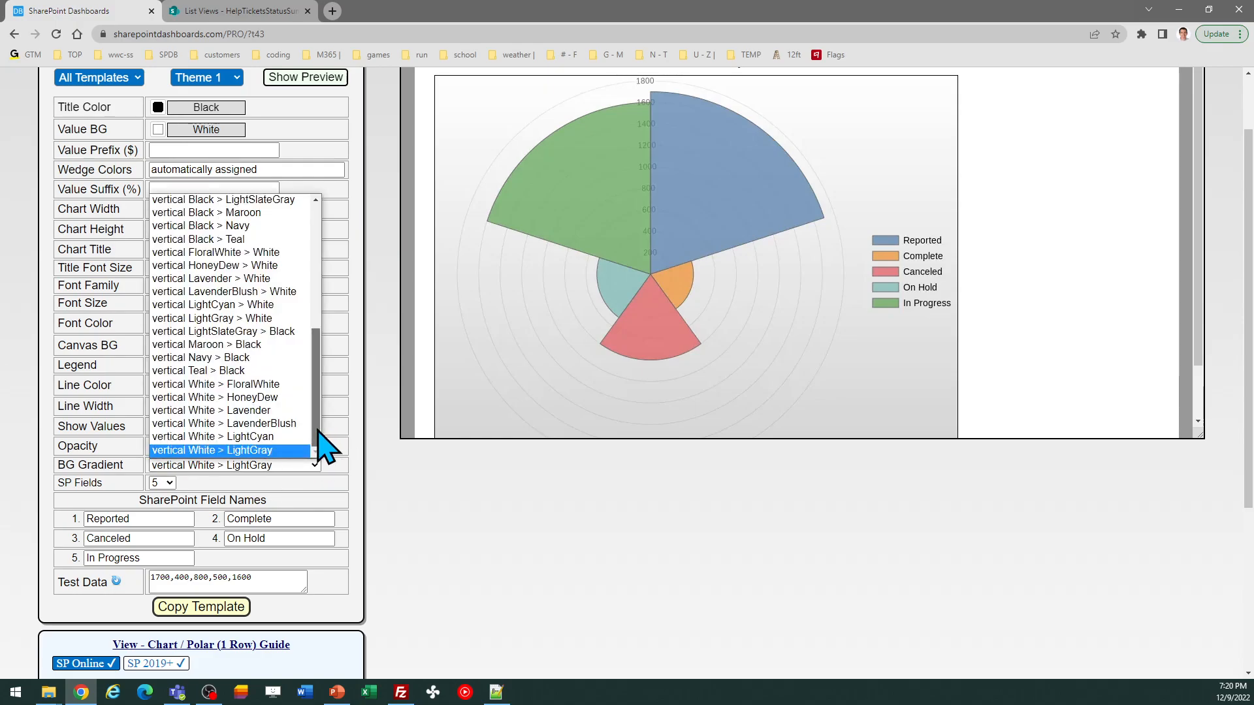
pyautogui.moveTo(320, 439); pyautogui.dragTo(330, 290)
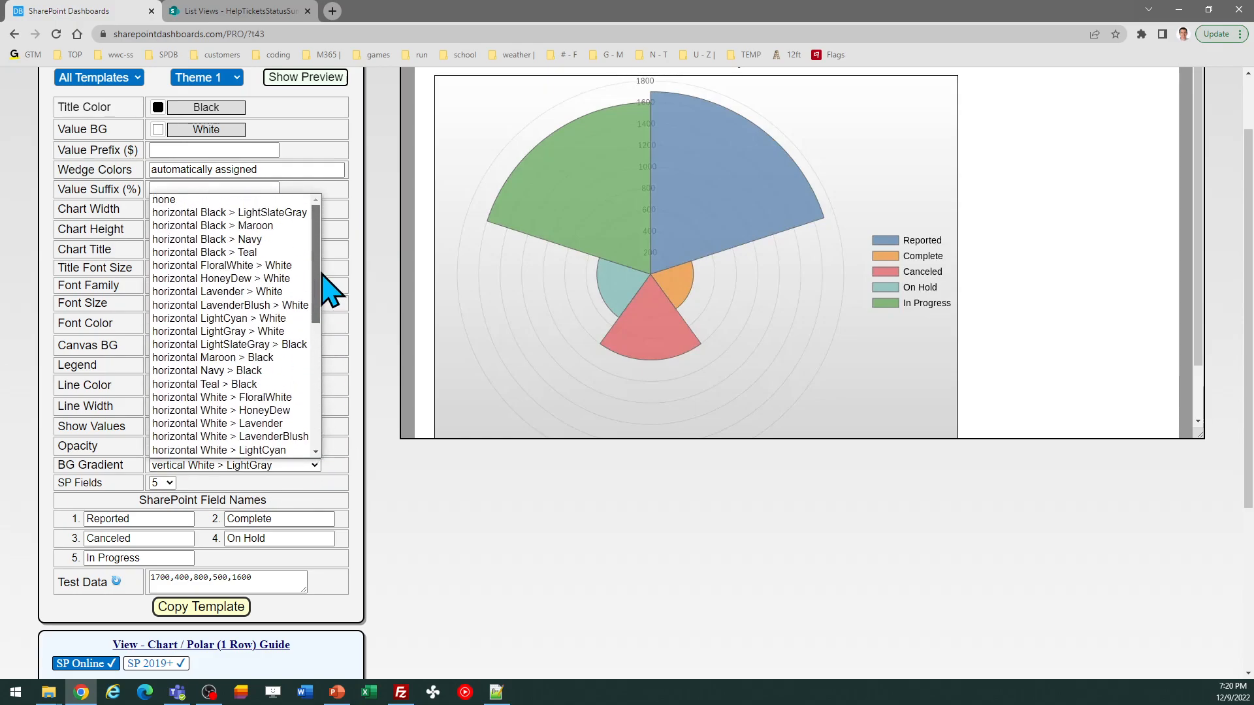
pyautogui.click(271, 202)
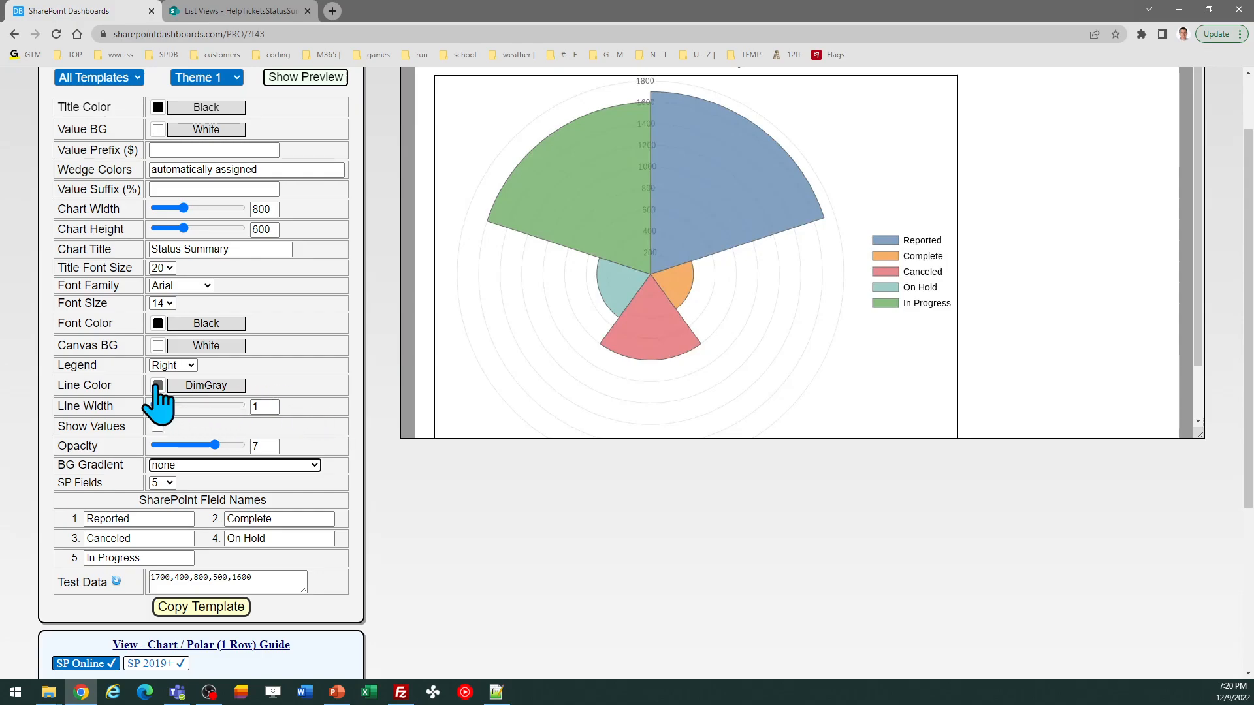
# Change the chart's line color to Black and position the legend at Top.
pyautogui.click(157, 386)
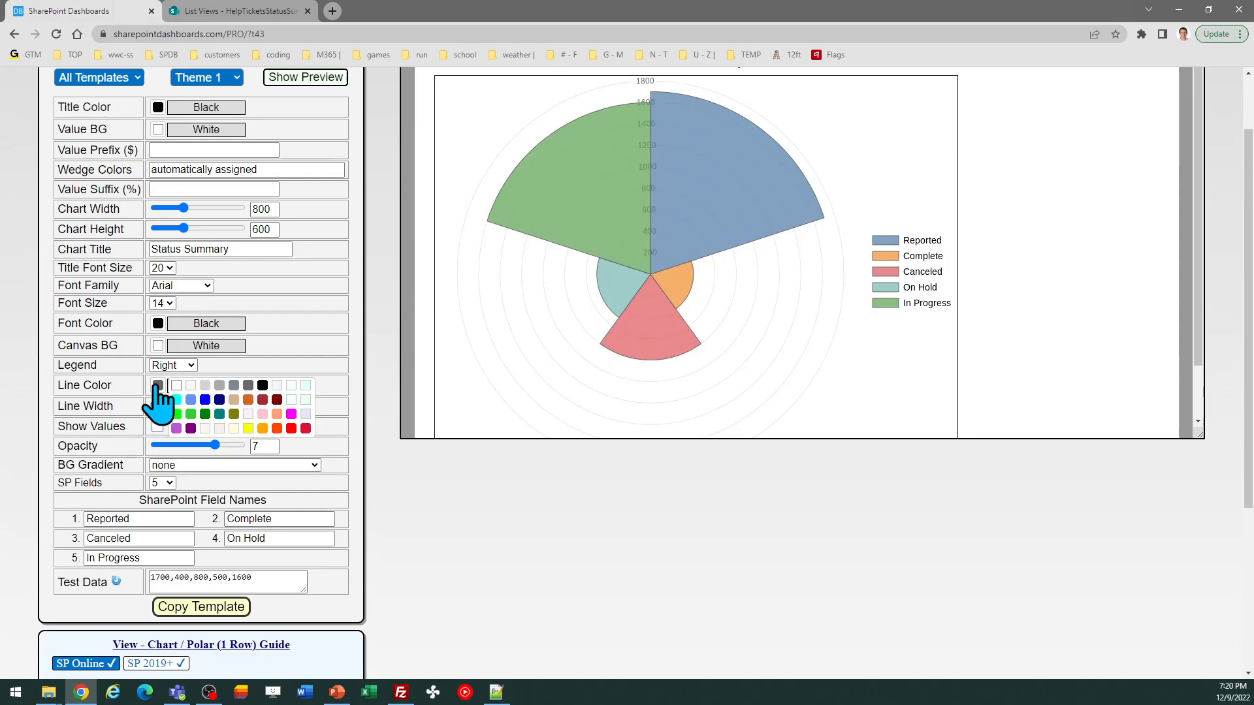
pyautogui.click(263, 385)
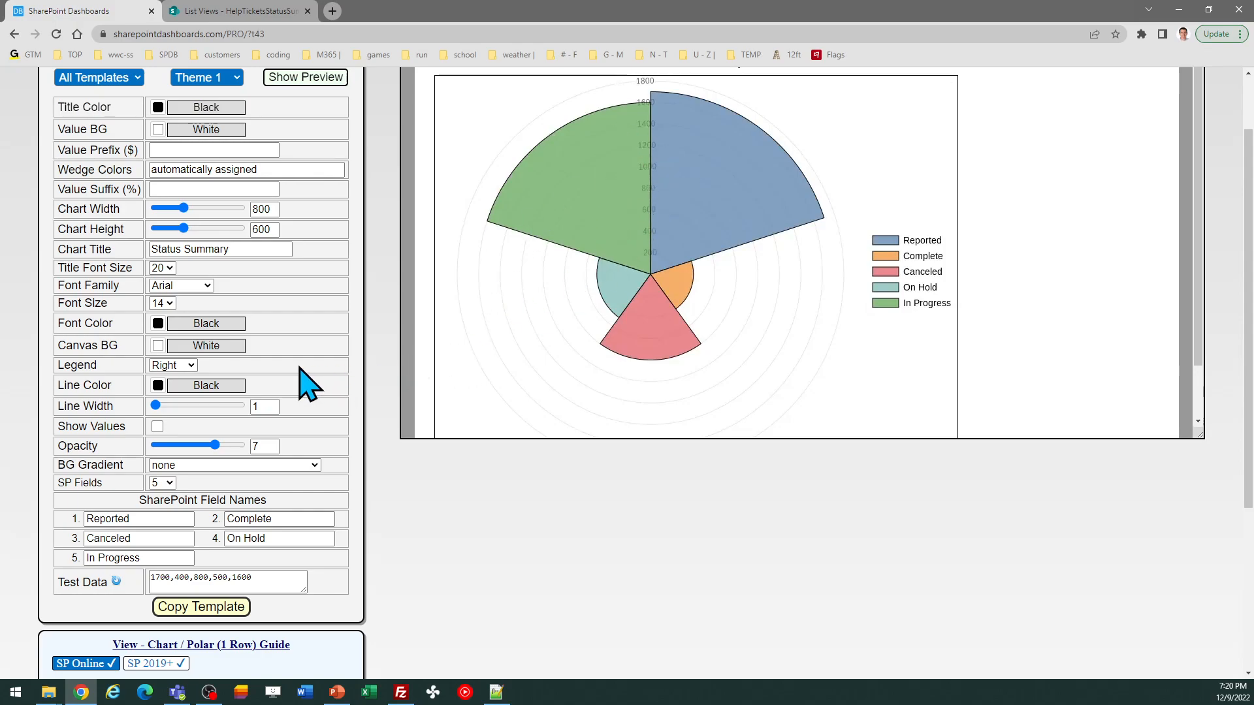
pyautogui.click(188, 366)
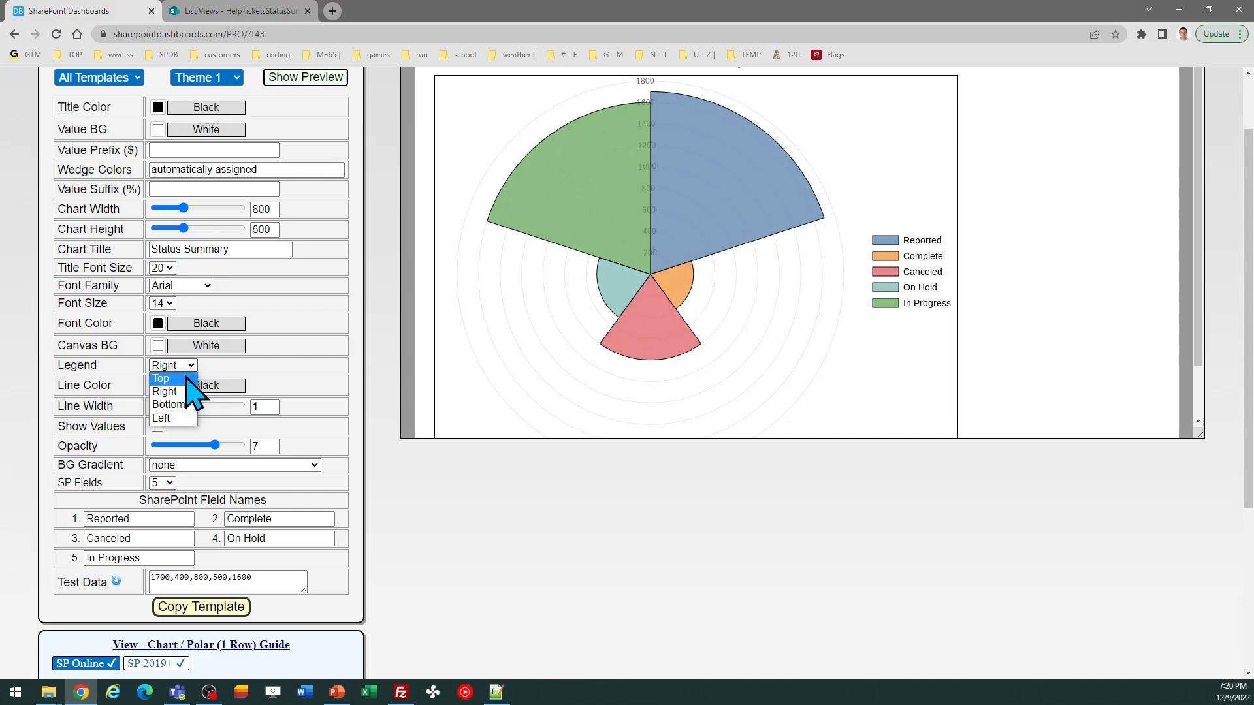
pyautogui.click(170, 379)
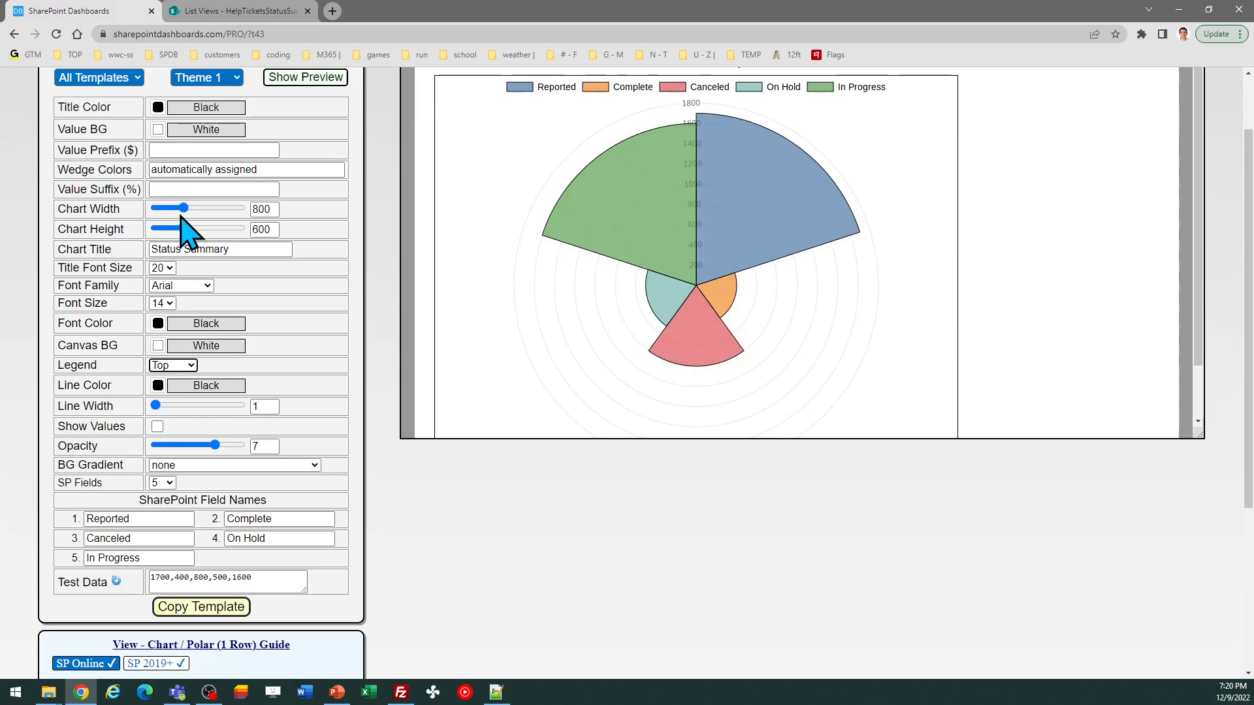
# Set the chart width to 1000 and the chart height to 800.
pyautogui.doubleClick(268, 209)
pyautogui.write('100')
pyautogui.press('Tab')
pyautogui.press('Tab')
pyautogui.write('80')
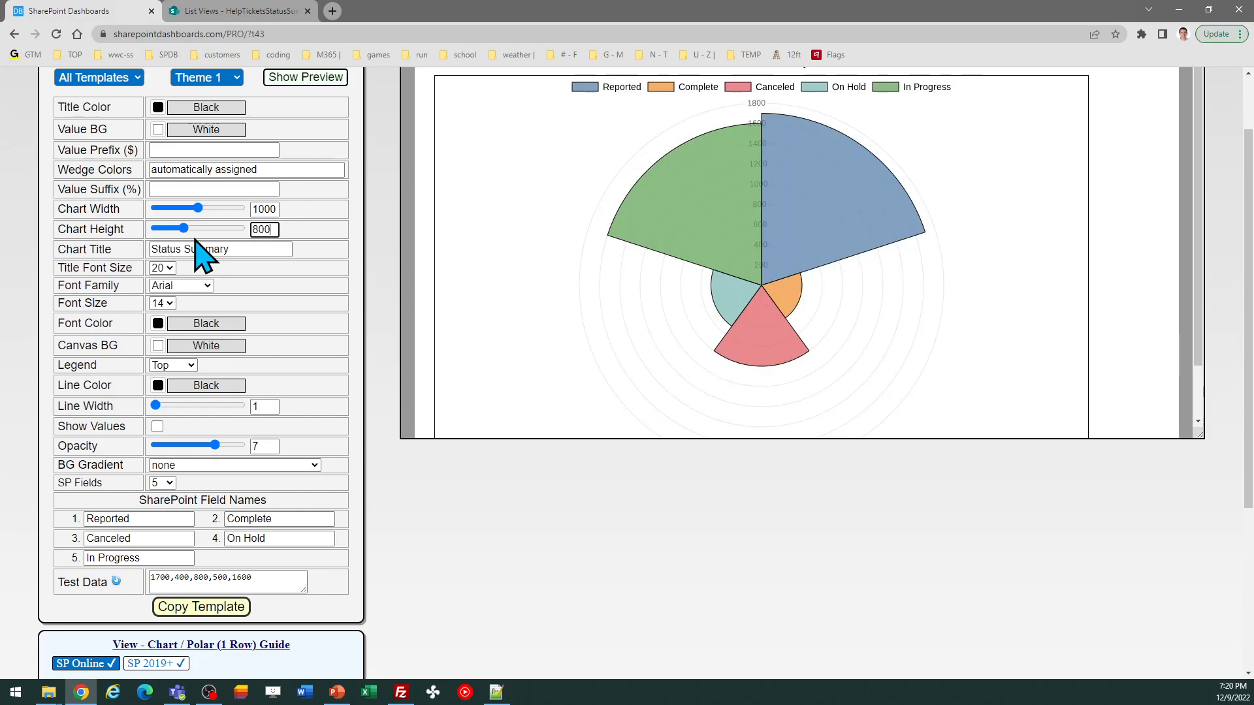
pyautogui.press('Tab')
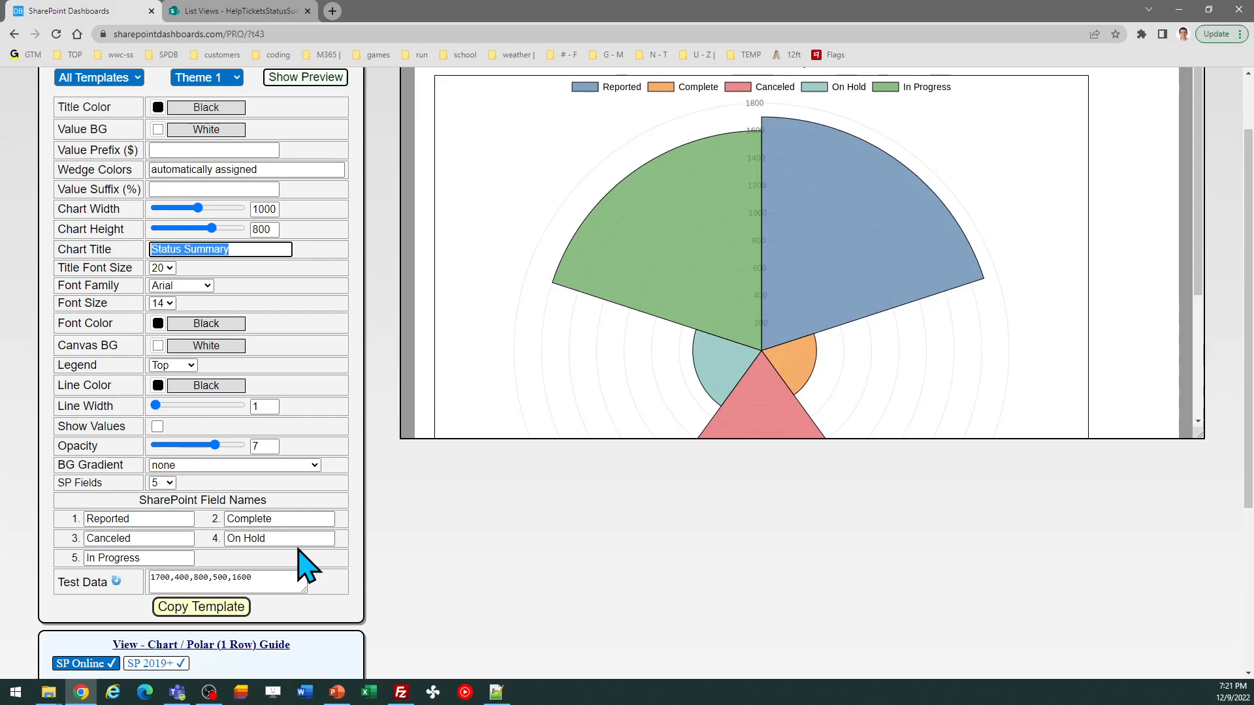
# Copy the updated polar chart template, dismiss the instructions, and switch to the HelpTicketsStatusSummary list in SharePoint.
pyautogui.click(221, 611)
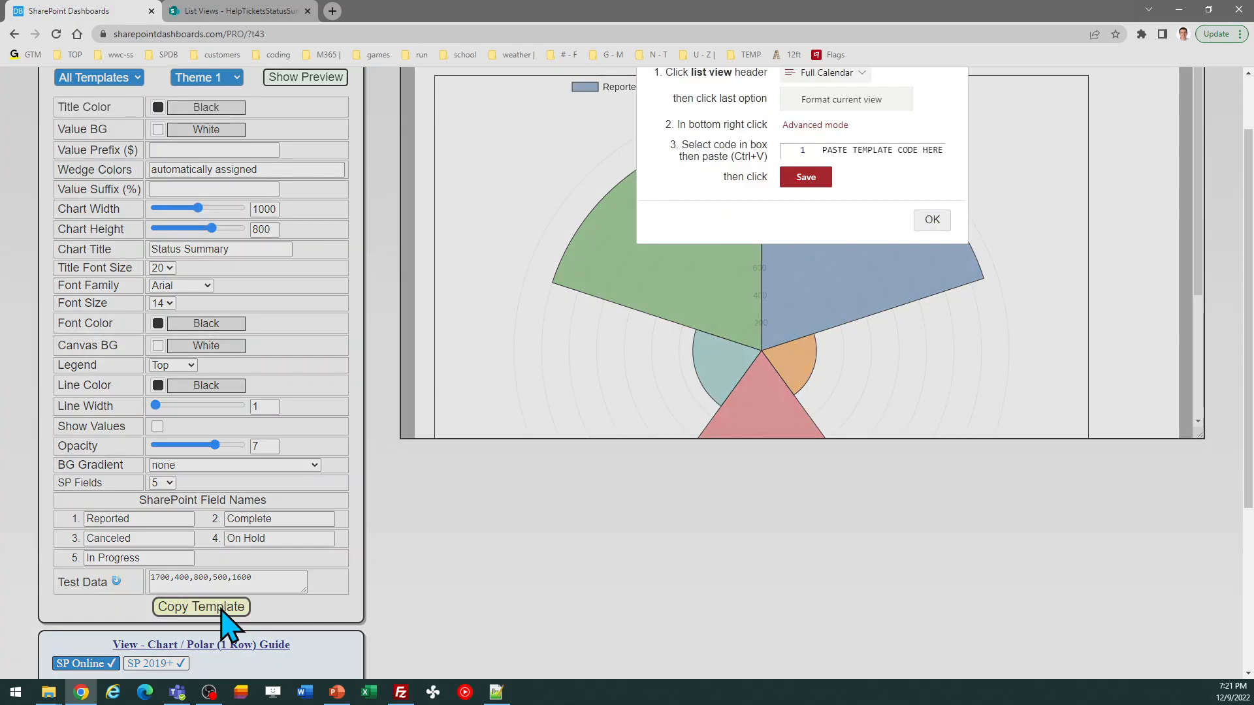
pyautogui.click(928, 221)
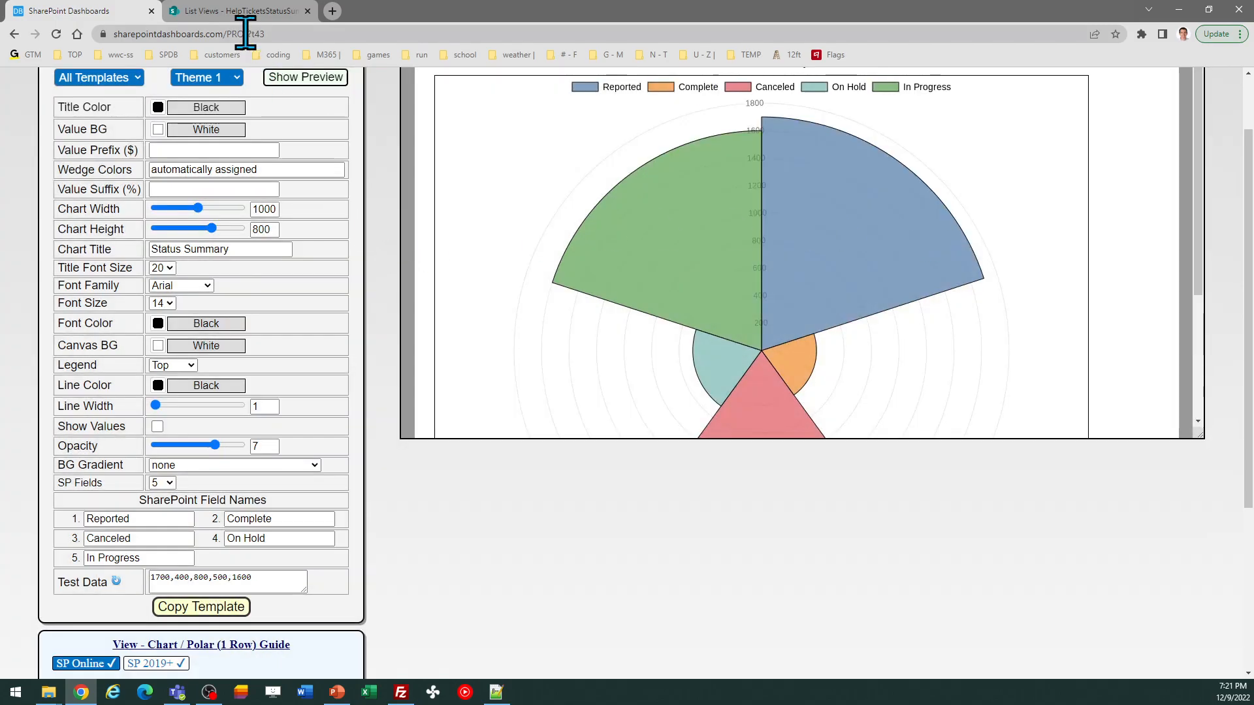
pyautogui.click(245, 12)
# Replace the Image Chart - Polar view's formatting JSON with the copied template, save it, and close the view formatting.
pyautogui.click(1136, 468)
pyautogui.hotkey('ctrl', 'a')
pyautogui.hotkey('ctrl', 'v')
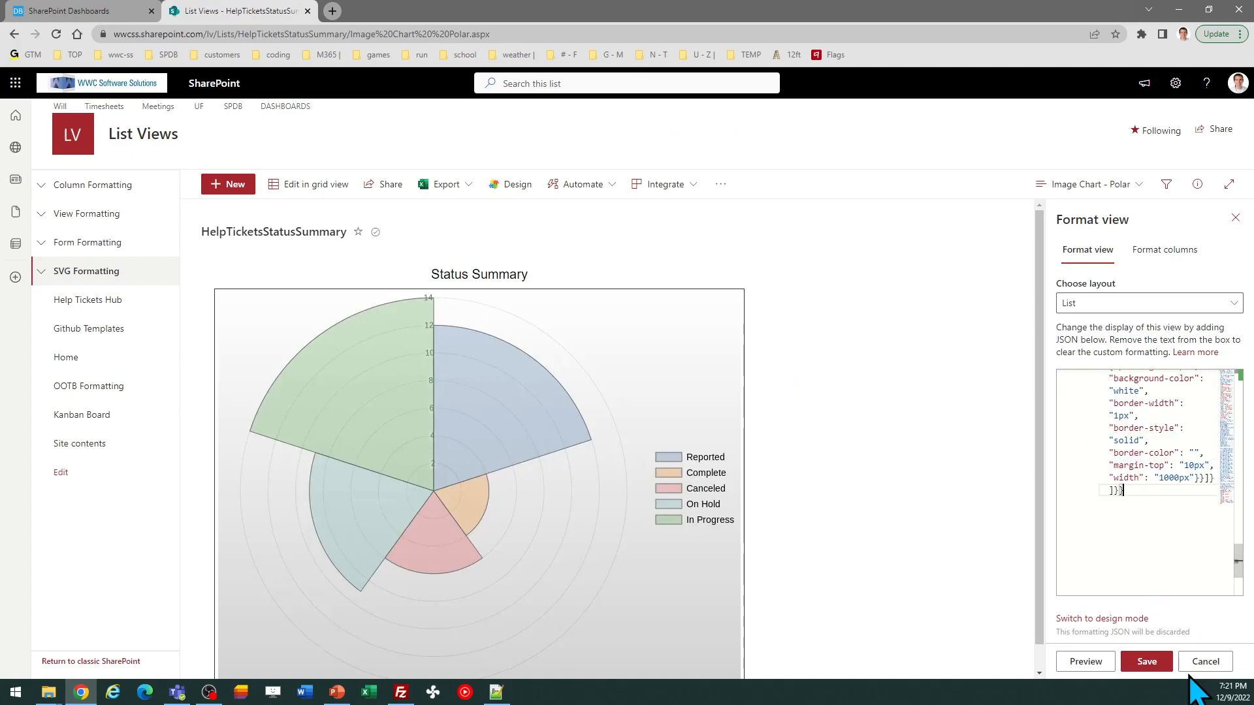
pyautogui.click(1146, 662)
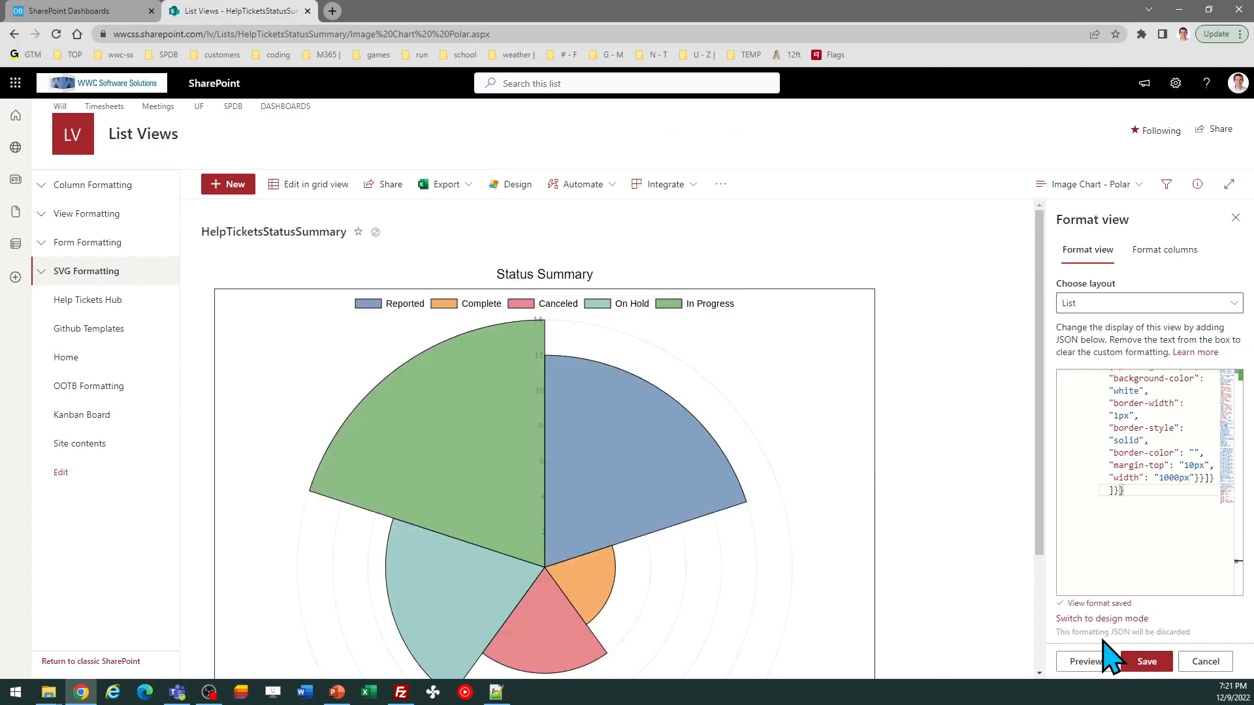
pyautogui.moveTo(1041, 471)
pyautogui.mouseDown()
pyautogui.moveTo(1064, 584)
pyautogui.moveTo(1053, 460)
pyautogui.mouseUp()
pyautogui.click(1235, 218)
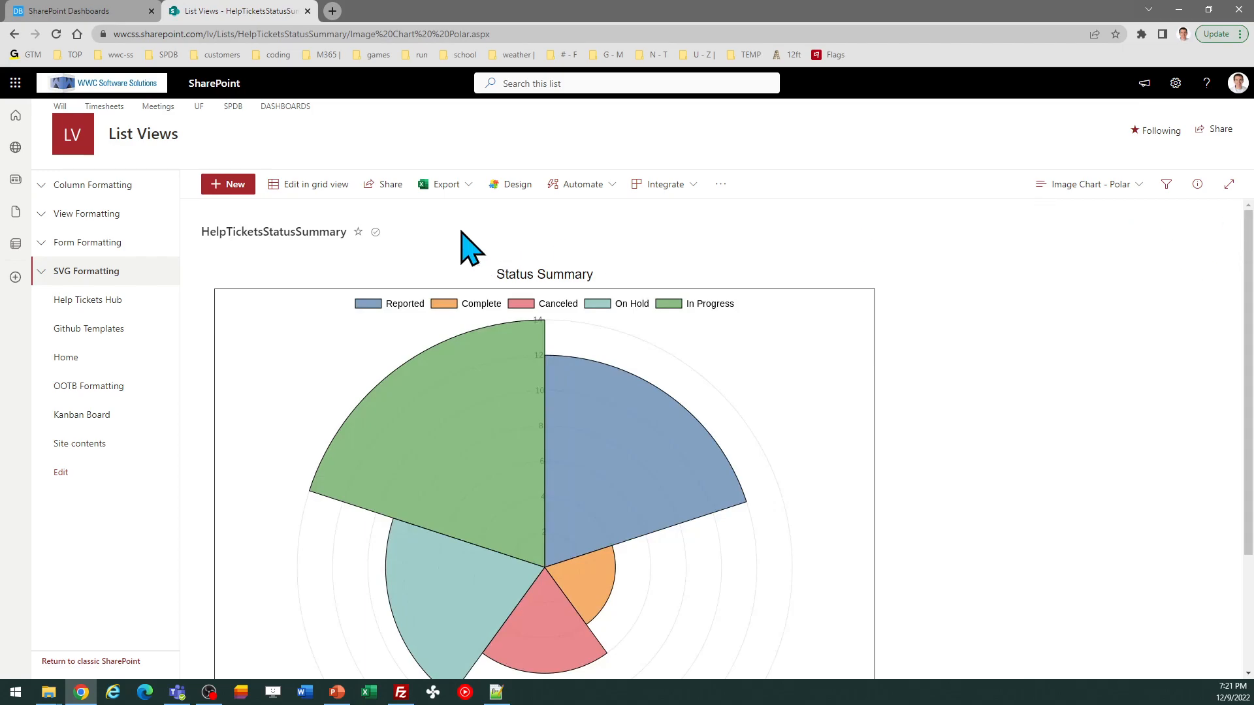
# Return to SharePoint Dashboard Maker Pro and view the polar chart preview with its template settings.
pyautogui.click(104, 11)
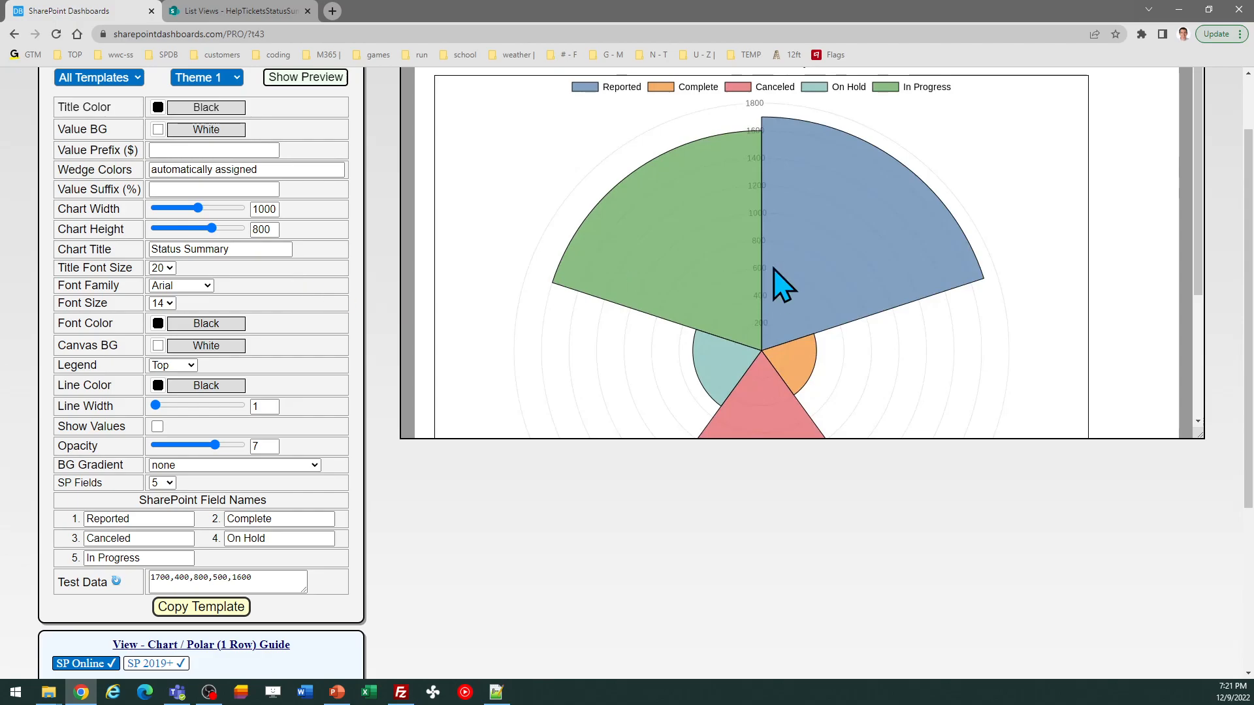
pyautogui.scroll(2, 1248, 362)
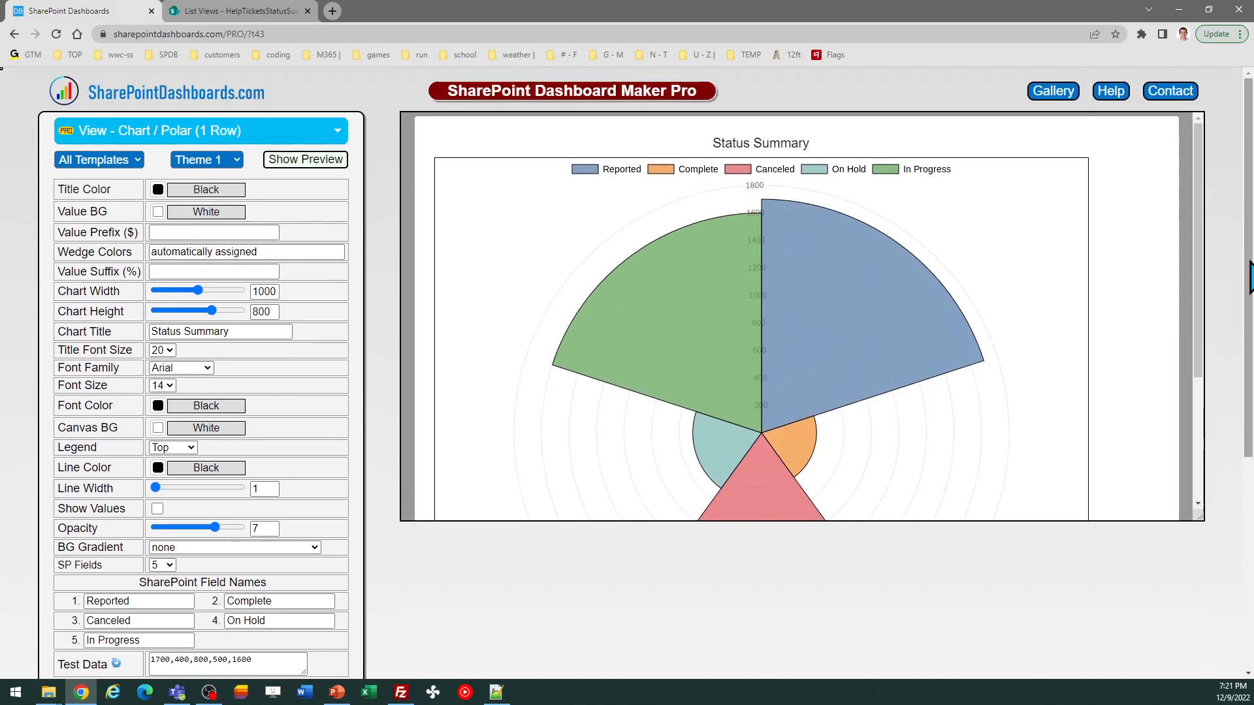